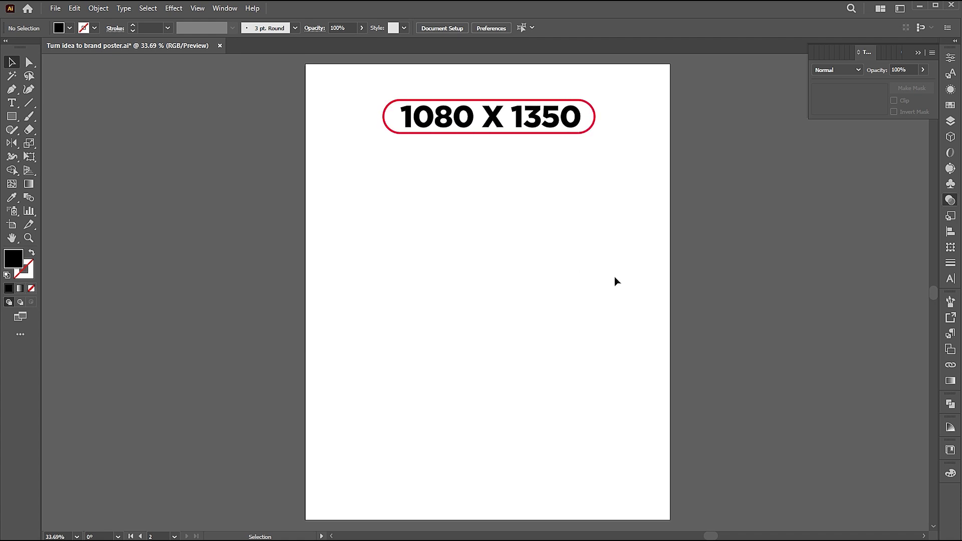
{"action": "left_click_drag", "start_coordinate": [576, 159], "coordinate": [575, 245]}
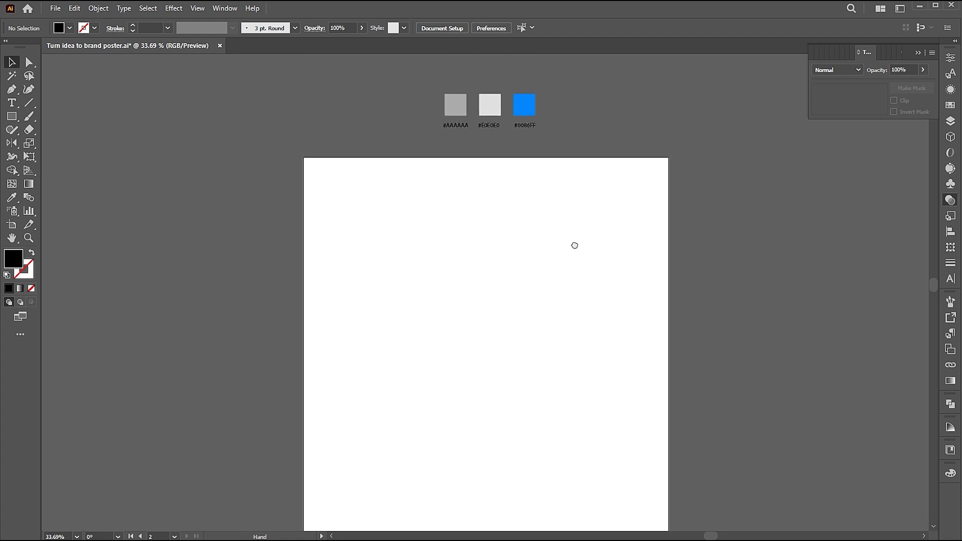
{"action": "key", "text": "z"}
{"action": "left_click_drag", "start_coordinate": [524, 161], "coordinate": [567, 209]}
{"action": "key", "text": "ctrl+0"}
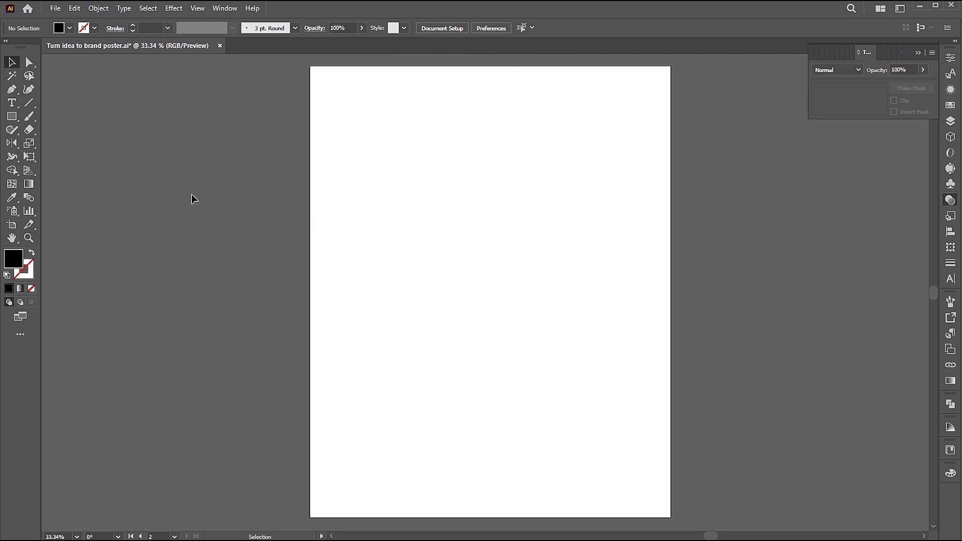
Draw a 1080 × 1350 px rectangle and center it horizontally and vertically on the artboard.
{"action": "left_click", "coordinate": [17, 171]}
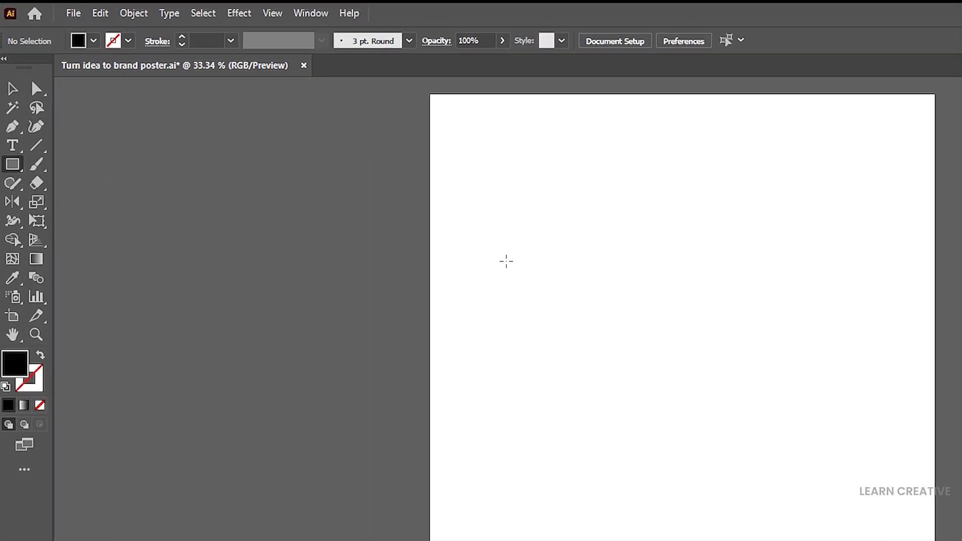
{"action": "left_click", "coordinate": [626, 253]}
{"action": "type", "text": "1080"}
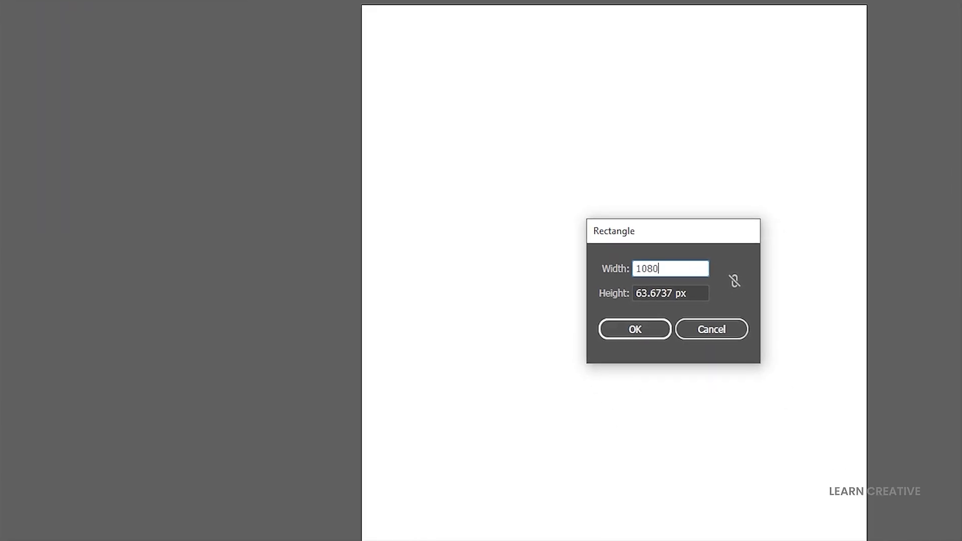
{"action": "key", "text": "Tab"}
{"action": "type", "text": "1350"}
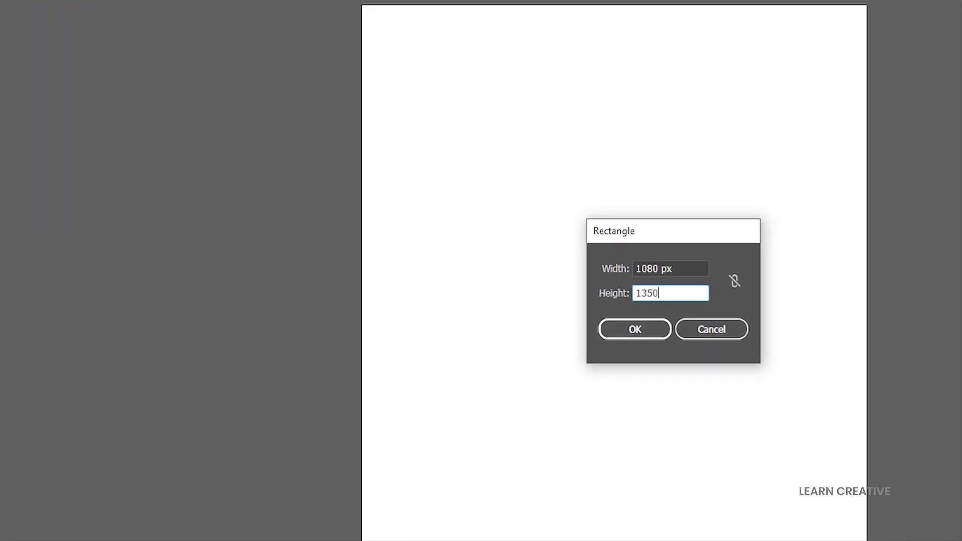
{"action": "key", "text": "Return"}
{"action": "left_click", "coordinate": [483, 28]}
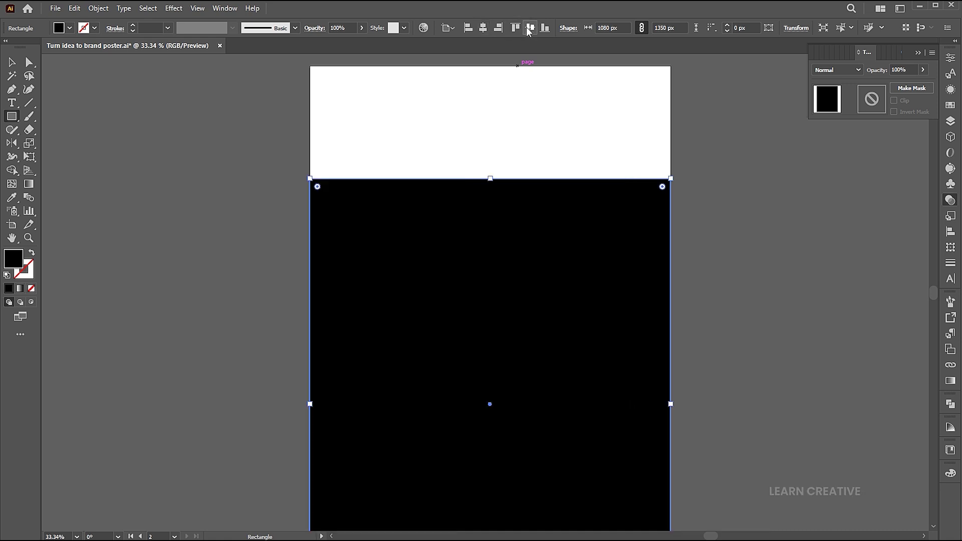
{"action": "left_click", "coordinate": [529, 29]}
Fill the background rectangle with the light grey #E0E0E0 sampled from the swatch, and lock it.
{"action": "scroll", "coordinate": [558, 185], "scroll_direction": "up", "scroll_amount": 3}
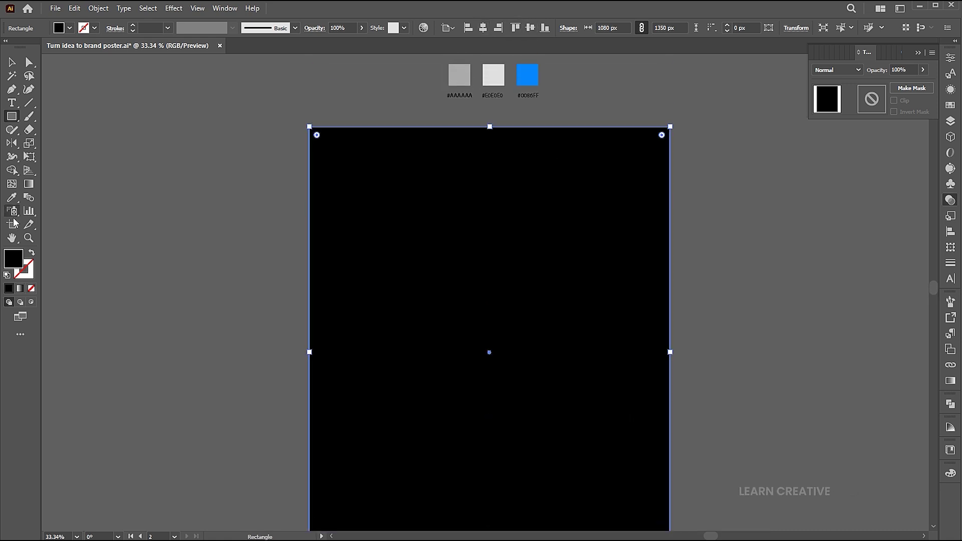
{"action": "left_click", "coordinate": [12, 198]}
{"action": "left_click", "coordinate": [493, 75]}
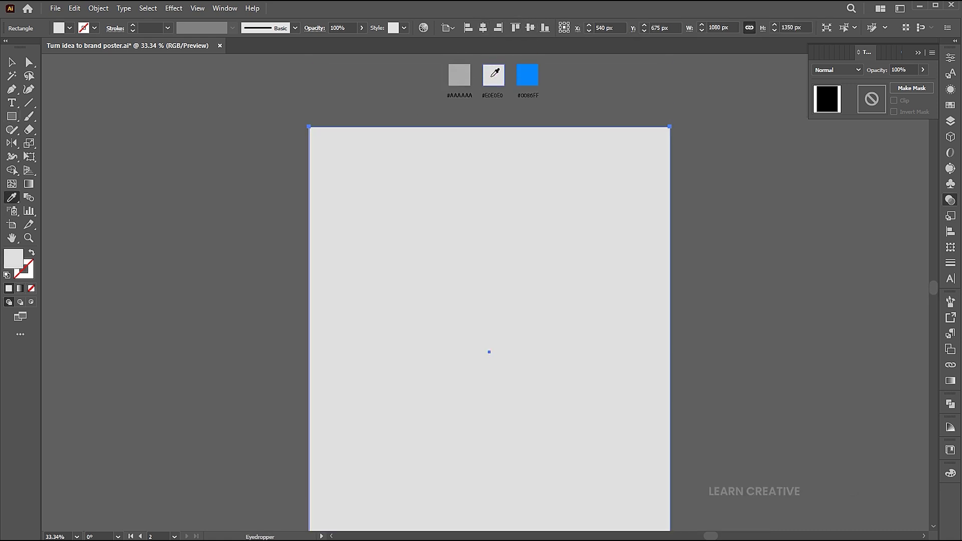
{"action": "key", "text": "v"}
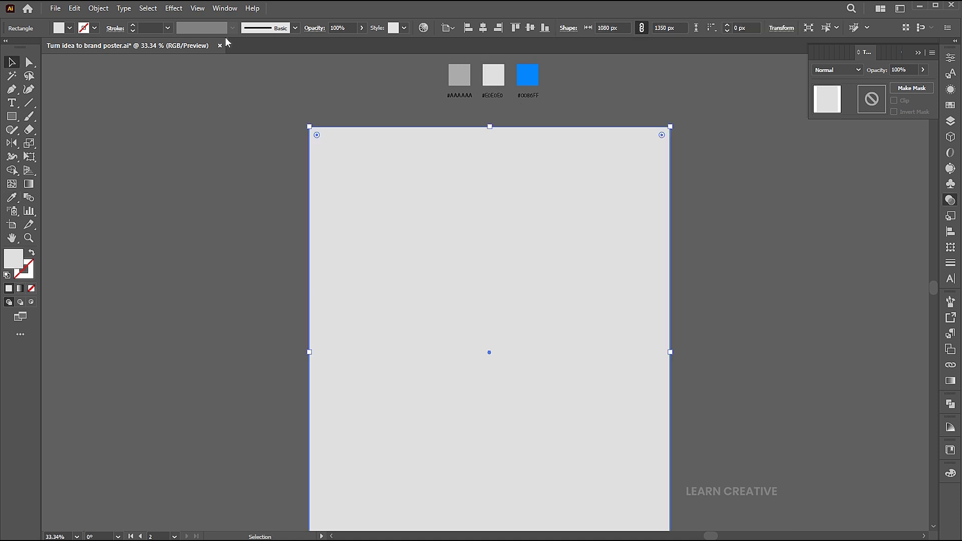
{"action": "left_click", "coordinate": [98, 8]}
{"action": "mouse_move", "coordinate": [216, 98]}
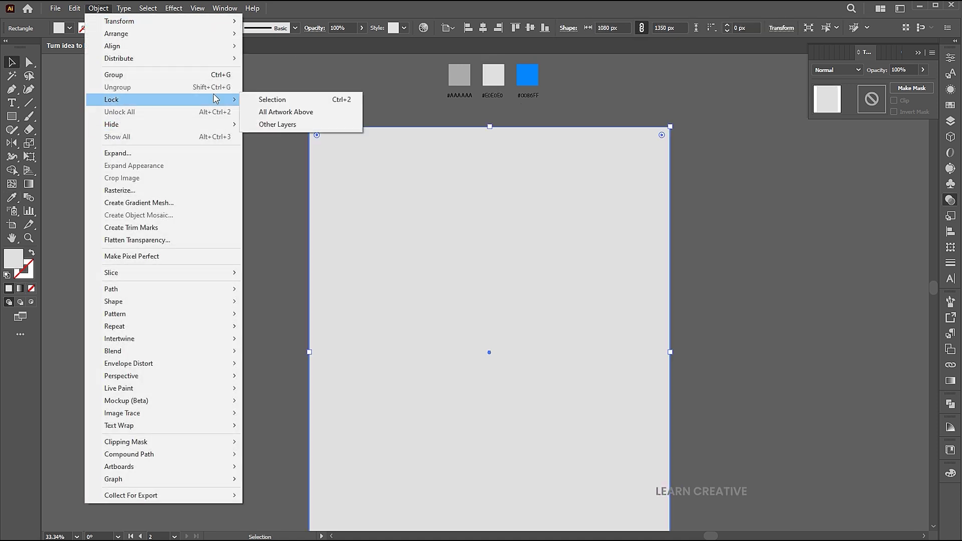
{"action": "left_click", "coordinate": [295, 101]}
Draw a 316 × 500 px mid-grey rectangle on the background.
{"action": "left_click_drag", "start_coordinate": [434, 301], "coordinate": [410, 274]}
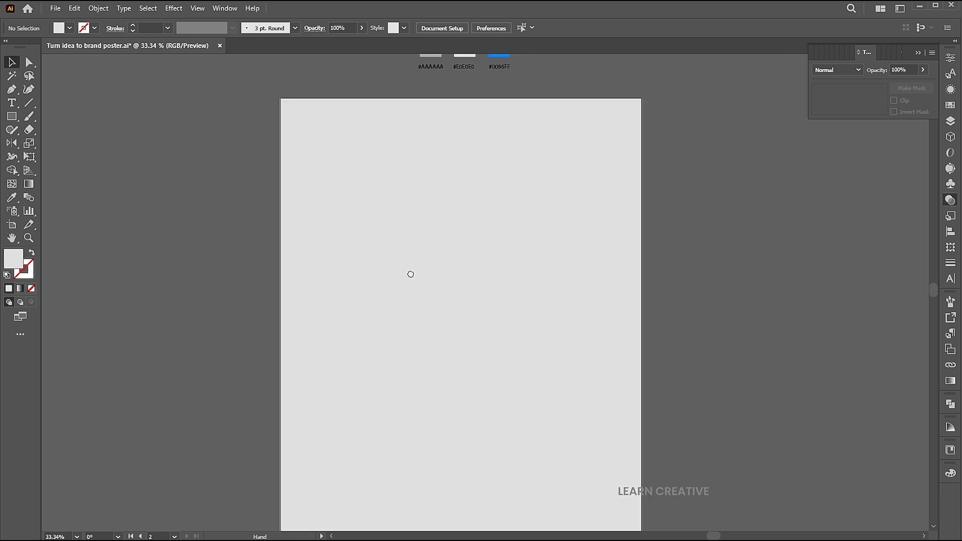
{"action": "left_click", "coordinate": [11, 116]}
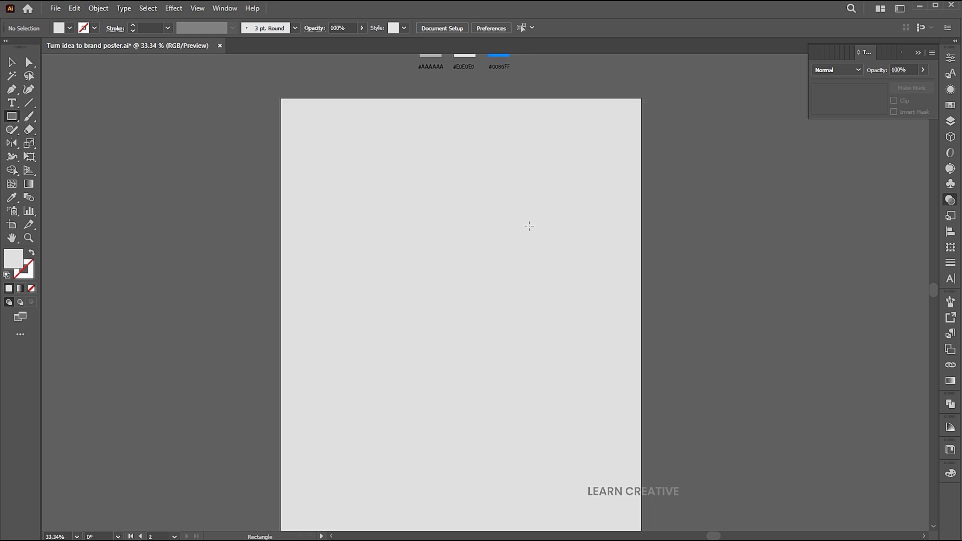
{"action": "left_click", "coordinate": [445, 253]}
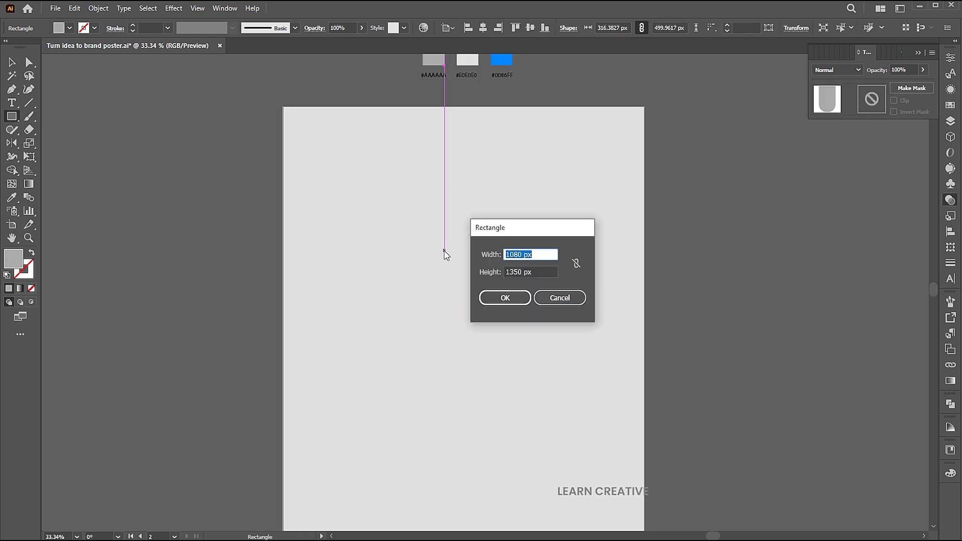
{"action": "type", "text": "316"}
{"action": "key", "text": "Tab"}
{"action": "type", "text": "500"}
{"action": "key", "text": "Return"}
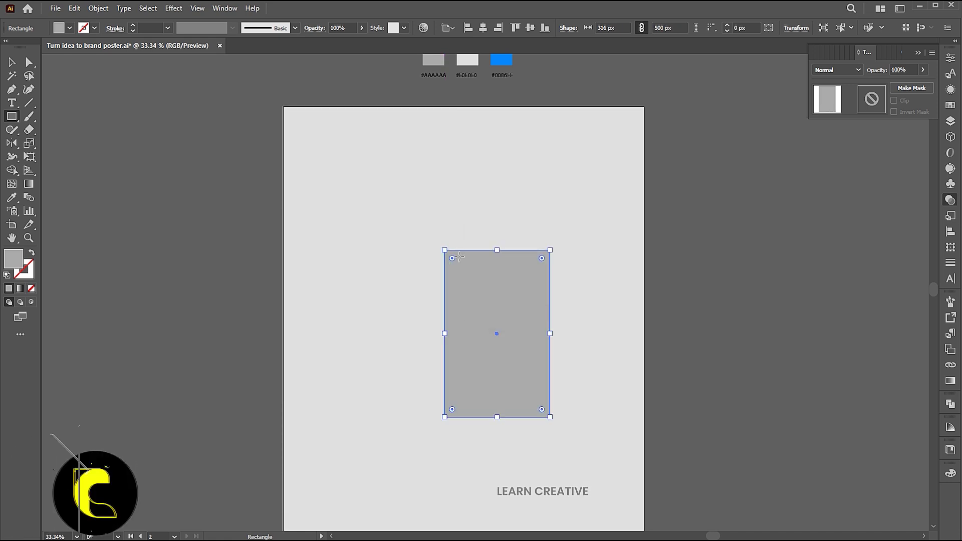
Move the grey rectangle over the artboard's top-right corner and fully round its two bottom corners.
{"action": "left_click", "coordinate": [10, 62]}
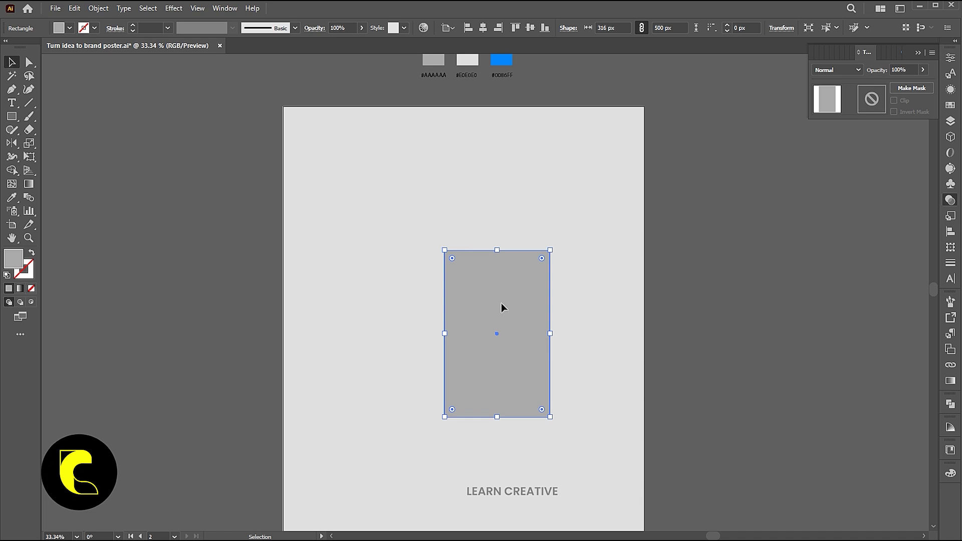
{"action": "left_click_drag", "start_coordinate": [513, 316], "coordinate": [660, 153]}
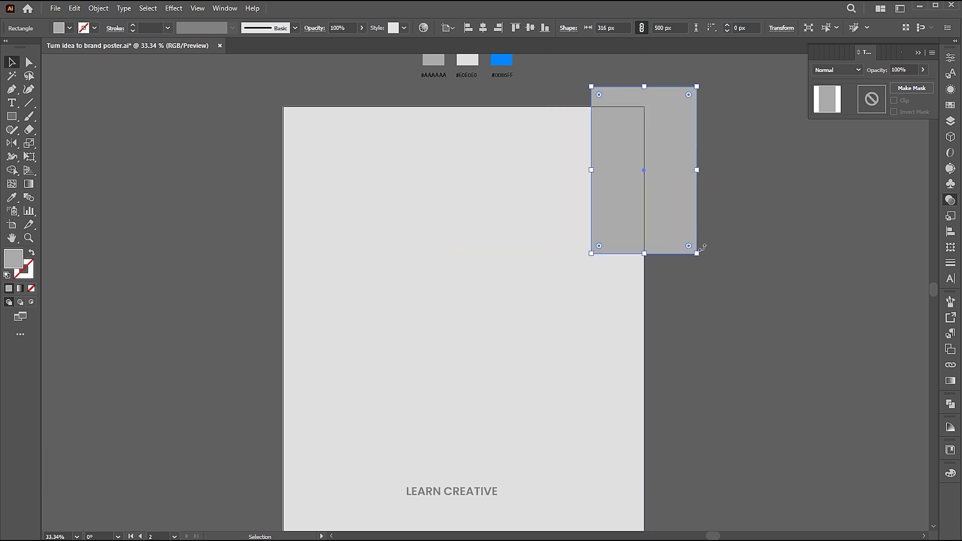
{"action": "key", "text": "a"}
{"action": "left_click_drag", "start_coordinate": [600, 247], "coordinate": [617, 140]}
{"action": "left_click", "coordinate": [724, 363]}
Duplicate the rounded shape straight below with a small gap and fully round the copy's two top corners to form a pill.
{"action": "key", "text": "v"}
{"action": "left_click_drag", "start_coordinate": [644, 200], "coordinate": [640, 278]}
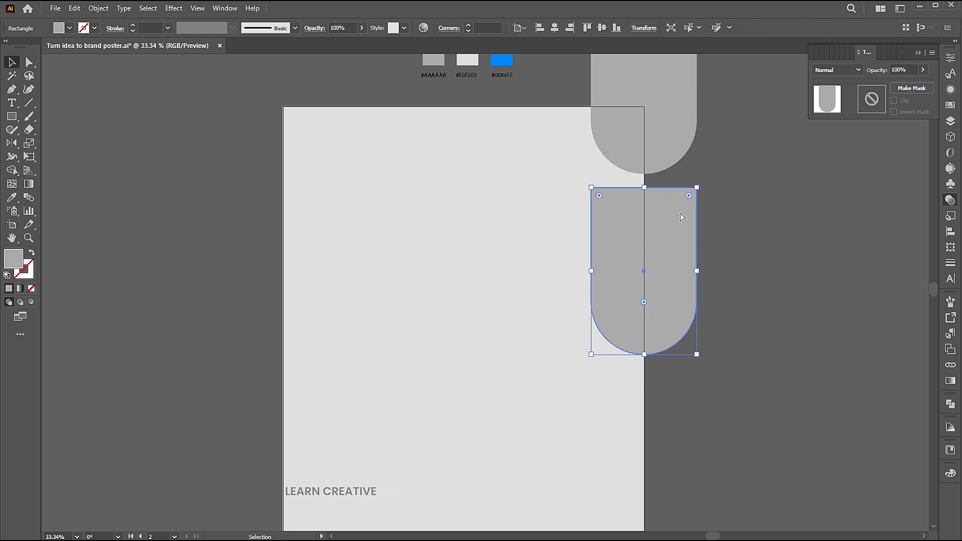
{"action": "left_click", "coordinate": [777, 256]}
{"action": "key", "text": "a"}
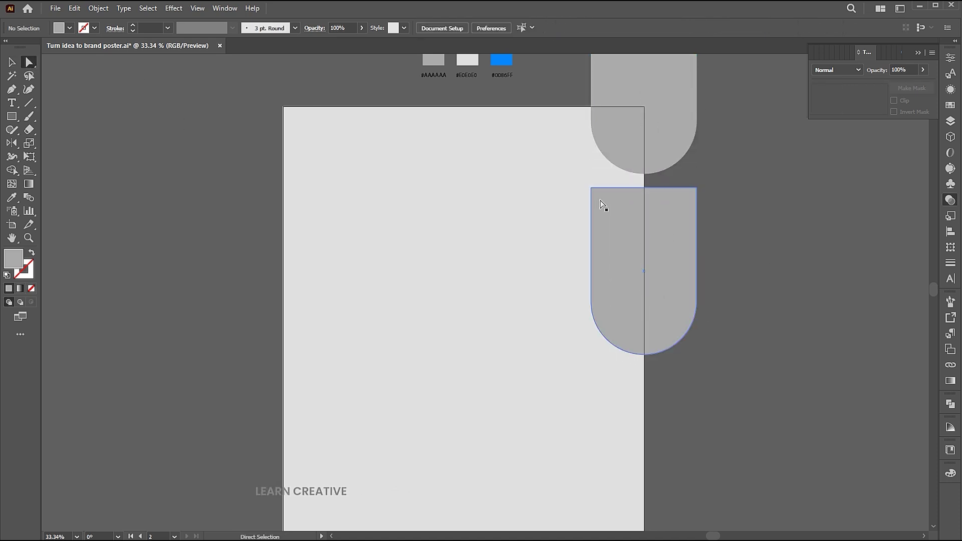
{"action": "left_click", "coordinate": [592, 188]}
{"action": "left_click", "coordinate": [697, 188], "text": "shift"}
{"action": "left_click_drag", "start_coordinate": [690, 195], "coordinate": [674, 299]}
{"action": "left_click", "coordinate": [771, 273]}
Lengthen the pill downward to about 579 px tall and place a copy of it directly below with the same gap.
{"action": "left_click", "coordinate": [682, 274]}
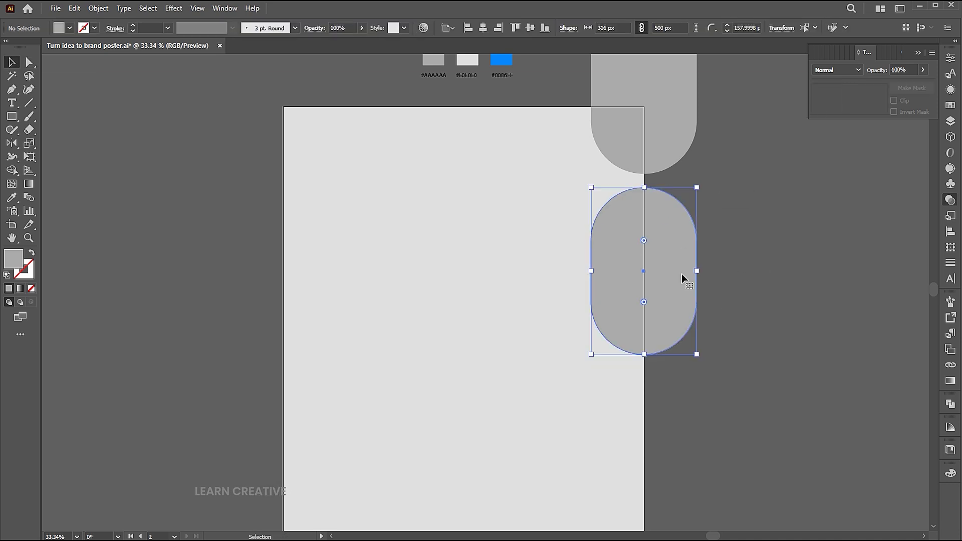
{"action": "double_click", "coordinate": [682, 274]}
{"action": "left_click_drag", "start_coordinate": [539, 275], "coordinate": [759, 387]}
{"action": "left_click_drag", "start_coordinate": [697, 302], "coordinate": [696, 328]}
{"action": "key", "text": "v"}
{"action": "double_click", "coordinate": [762, 307]}
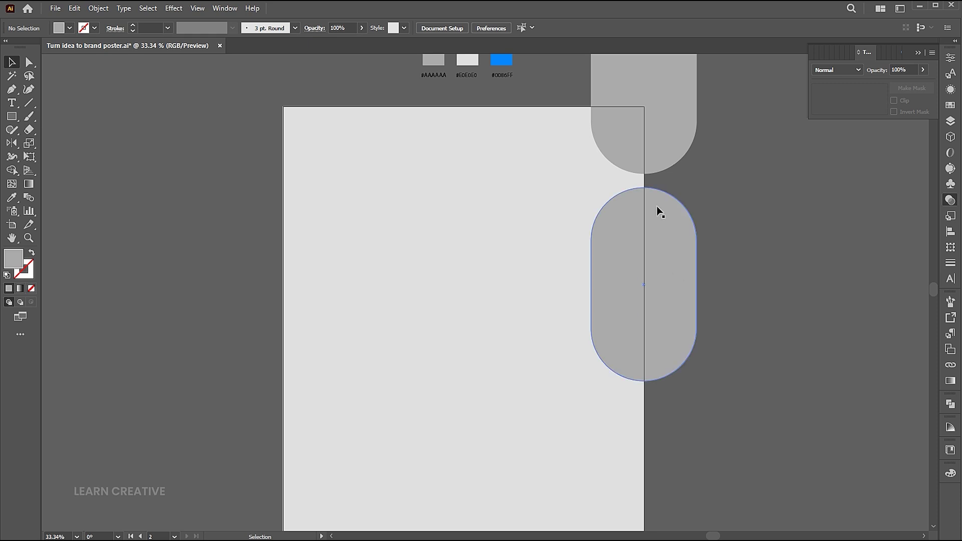
{"action": "left_click_drag", "start_coordinate": [657, 199], "coordinate": [657, 405]}
{"action": "left_click", "coordinate": [768, 363]}
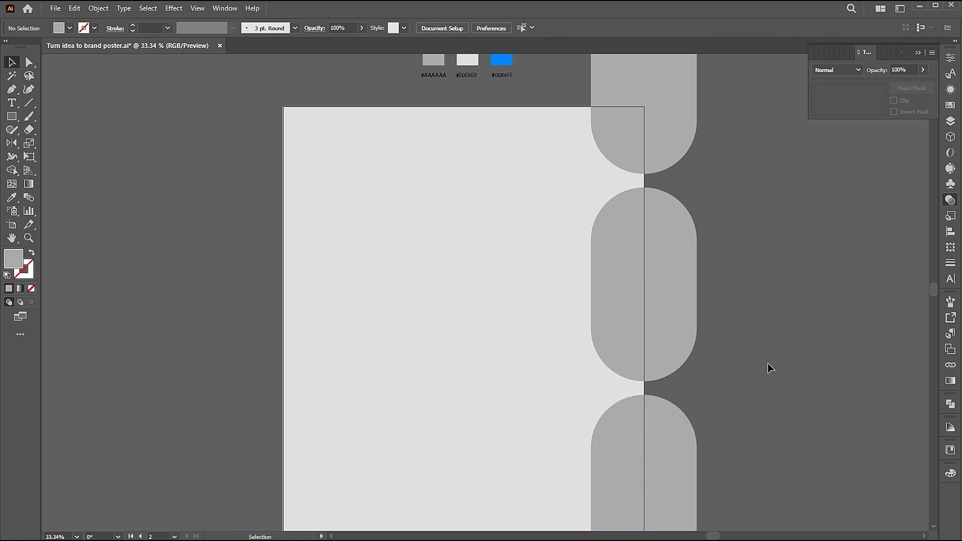
Recolor the top and bottom shapes of the column with the blue #0086FF sampled from the swatch.
{"action": "left_click", "coordinate": [681, 432]}
{"action": "left_click", "coordinate": [643, 109], "text": "shift"}
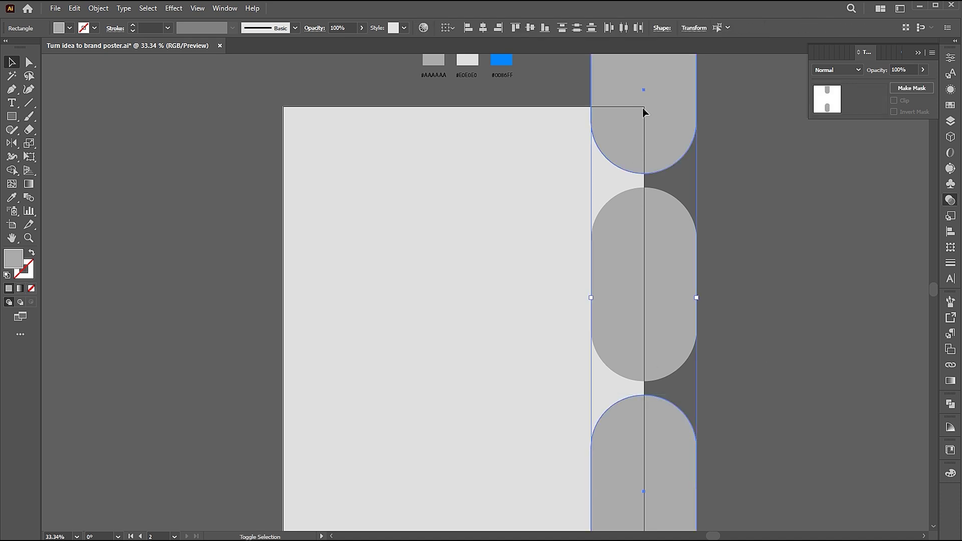
{"action": "key", "text": "i"}
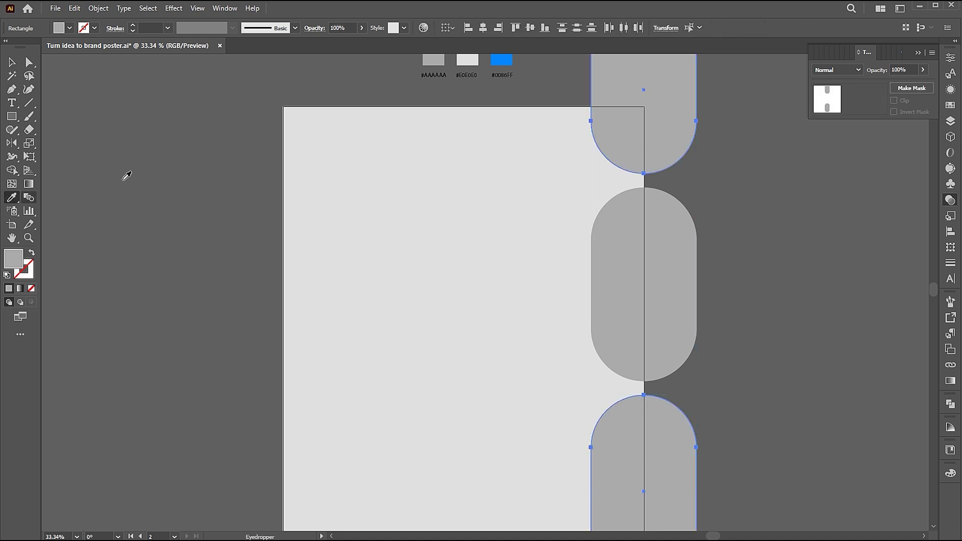
{"action": "left_click", "coordinate": [511, 64]}
{"action": "key", "text": "v"}
{"action": "left_click", "coordinate": [826, 272]}
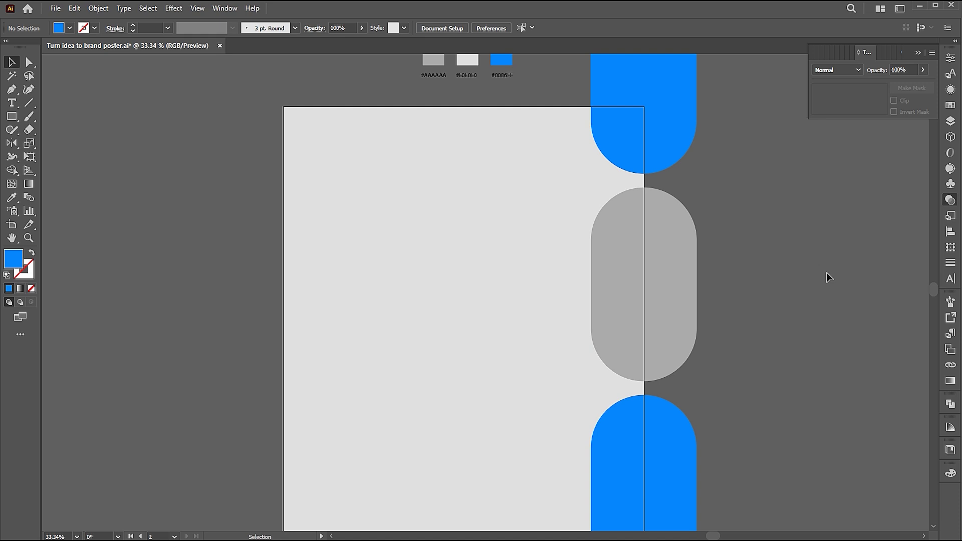
Duplicate the whole column of three shapes to its left, leaving a narrow gap between the columns.
{"action": "left_click", "coordinate": [615, 270]}
{"action": "left_click", "coordinate": [640, 168], "text": "shift"}
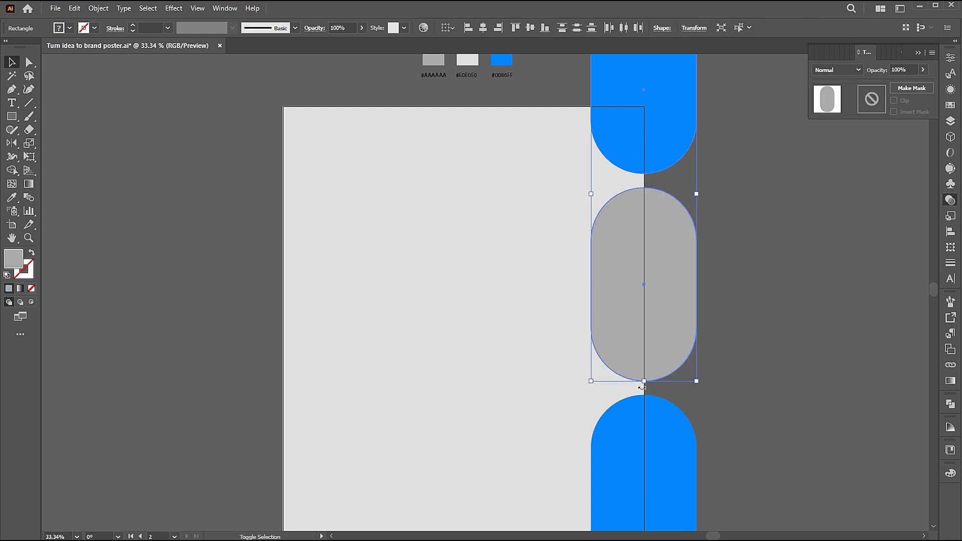
{"action": "left_click", "coordinate": [664, 467], "text": "shift"}
{"action": "left_click_drag", "start_coordinate": [664, 467], "coordinate": [552, 446]}
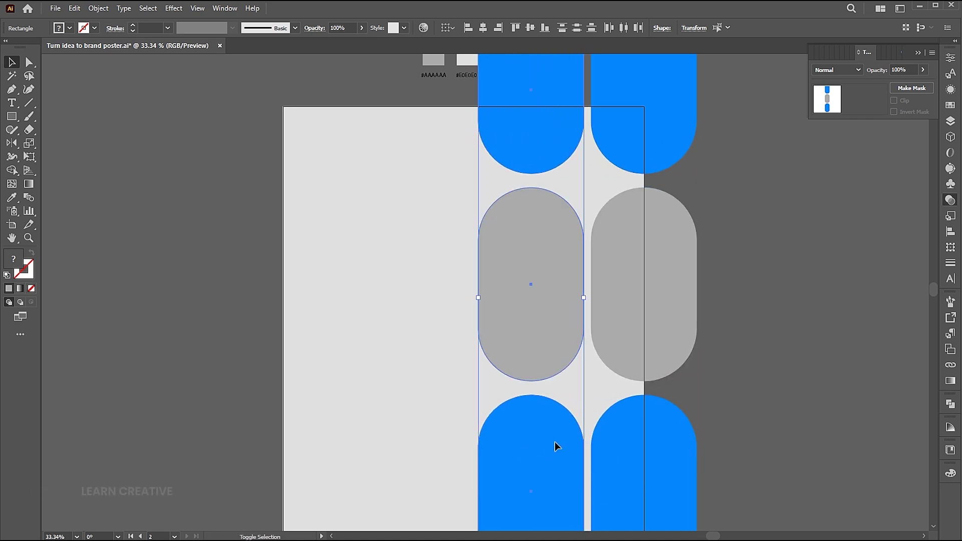
{"action": "left_click", "coordinate": [708, 372]}
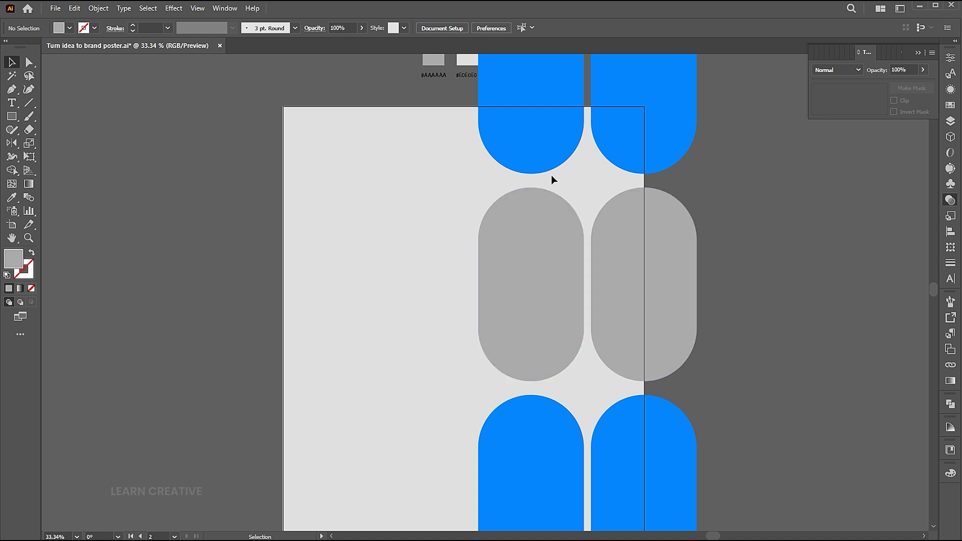
Shift the three shapes of the left column down so they are staggered against the right column.
{"action": "left_click", "coordinate": [545, 134]}
{"action": "left_click", "coordinate": [538, 228], "text": "shift"}
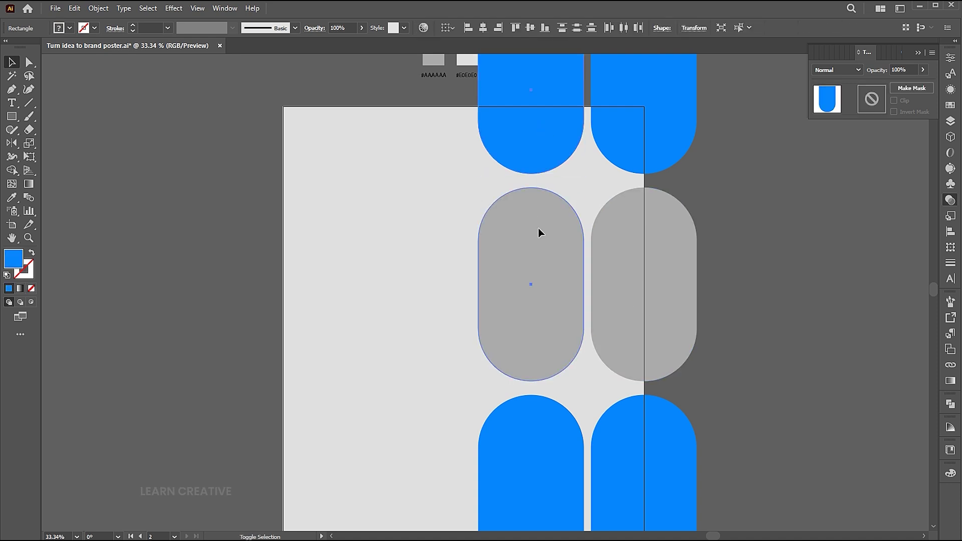
{"action": "left_click_drag", "start_coordinate": [546, 137], "coordinate": [540, 218]}
{"action": "left_click", "coordinate": [757, 308]}
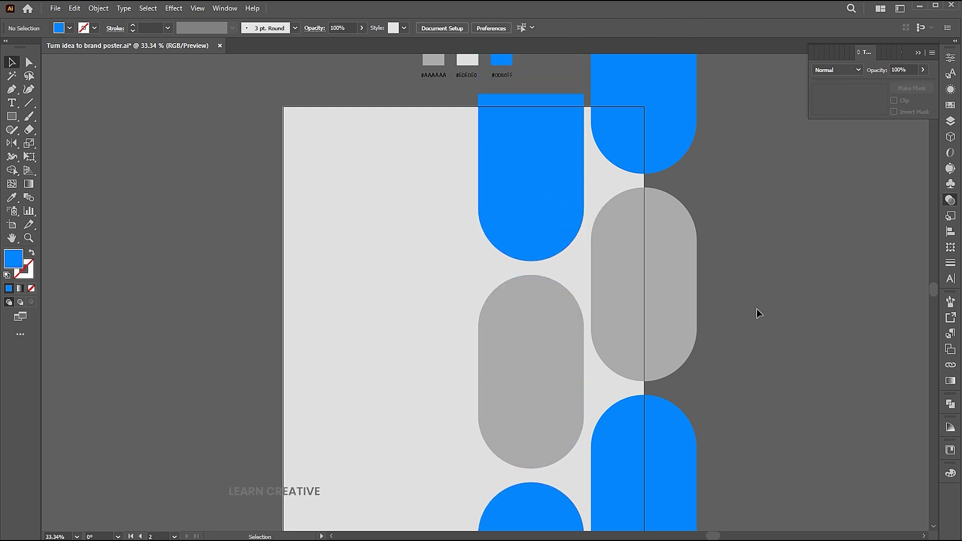
Swap the left column's colors, sampling grey for its top and bottom shapes and blue for its middle pill.
{"action": "left_click_drag", "start_coordinate": [553, 388], "coordinate": [546, 344]}
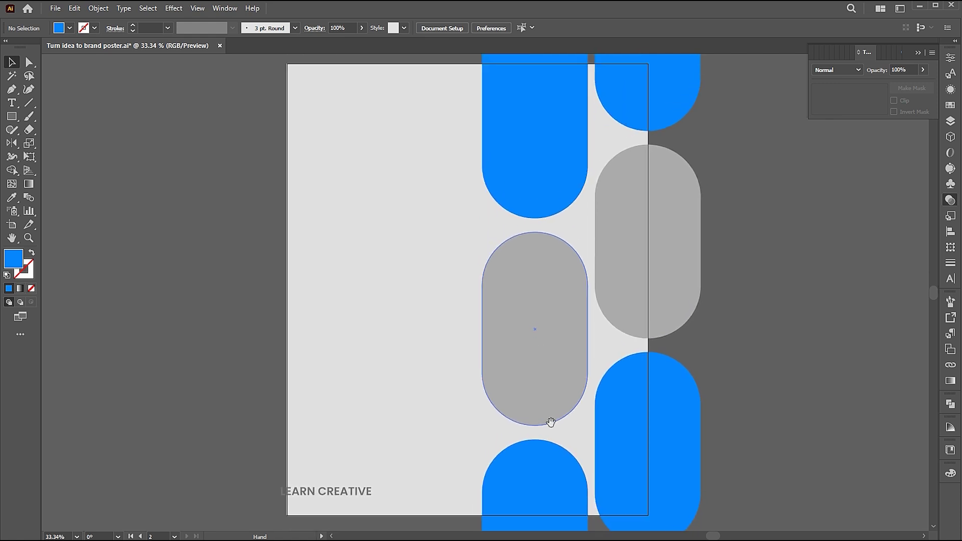
{"action": "left_click", "coordinate": [542, 467]}
{"action": "left_click", "coordinate": [536, 195], "text": "shift"}
{"action": "left_click", "coordinate": [11, 197]}
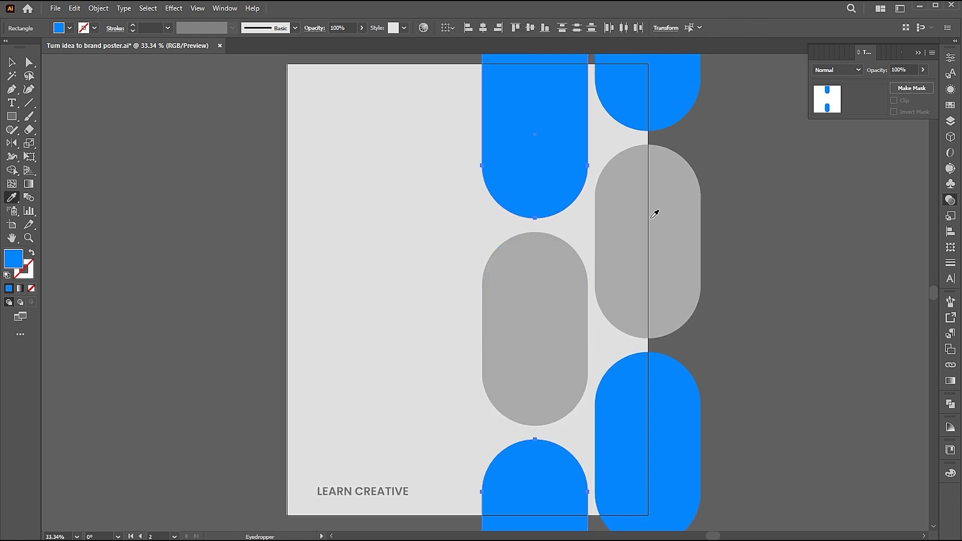
{"action": "left_click", "coordinate": [592, 301]}
{"action": "left_click", "coordinate": [548, 311], "text": "ctrl"}
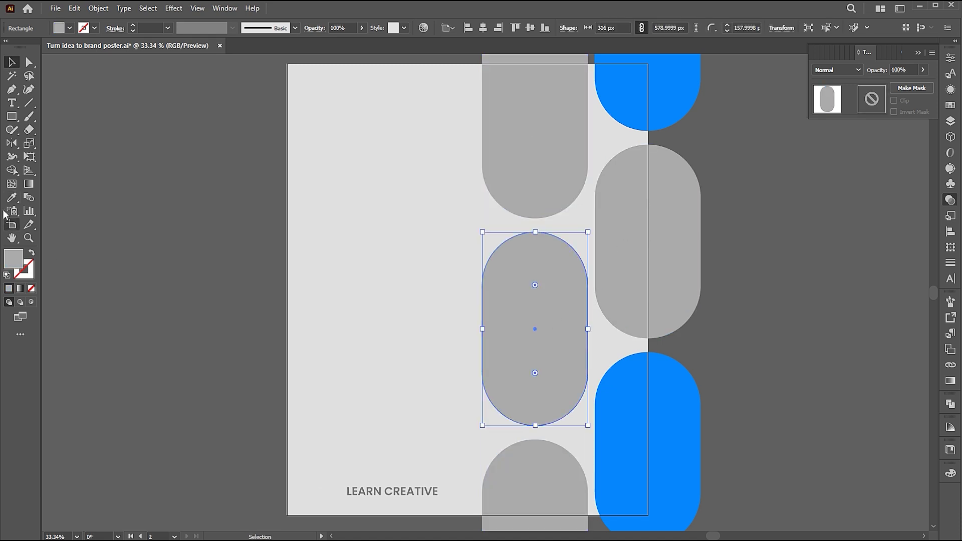
{"action": "left_click", "coordinate": [637, 96]}
{"action": "left_click", "coordinate": [768, 280], "text": "ctrl"}
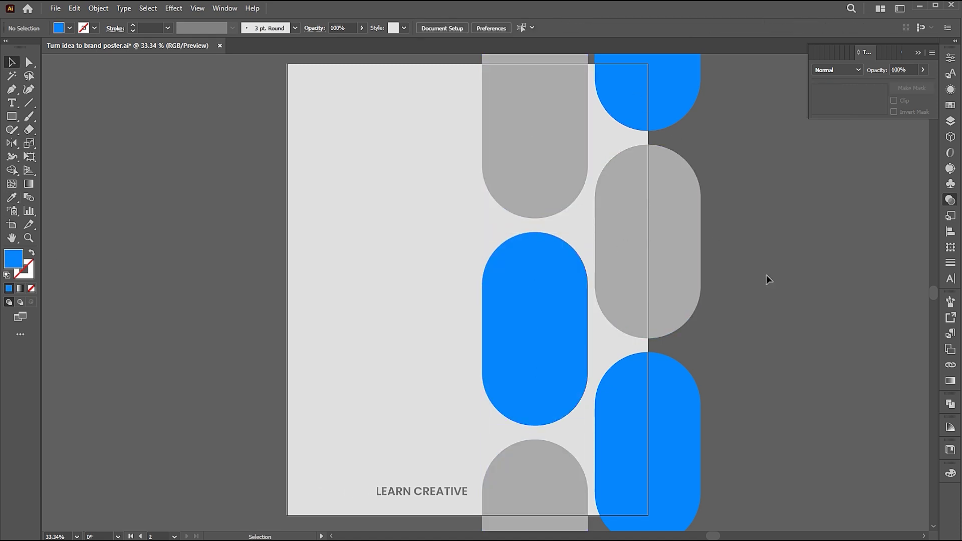
{"action": "left_click_drag", "start_coordinate": [767, 274], "coordinate": [763, 270]}
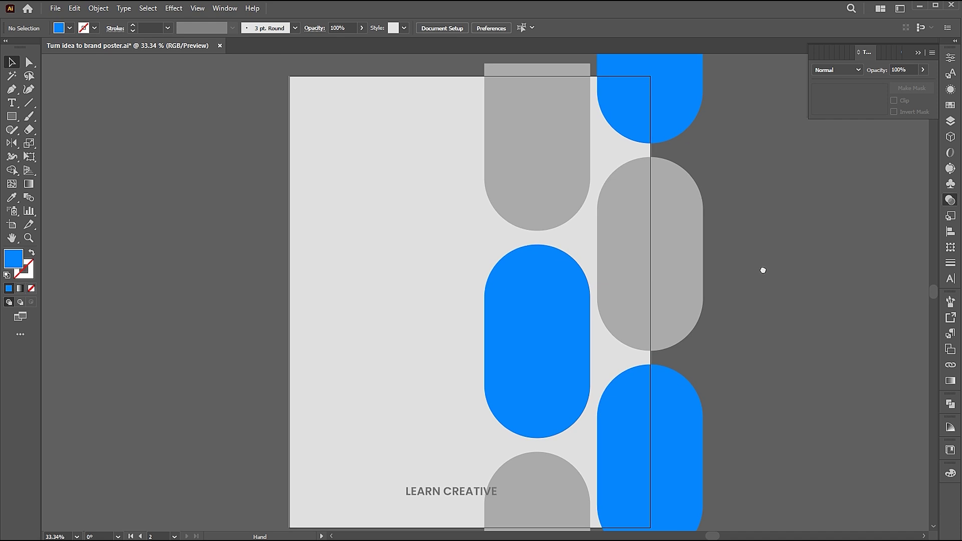
{"action": "left_click_drag", "start_coordinate": [763, 269], "coordinate": [756, 265]}
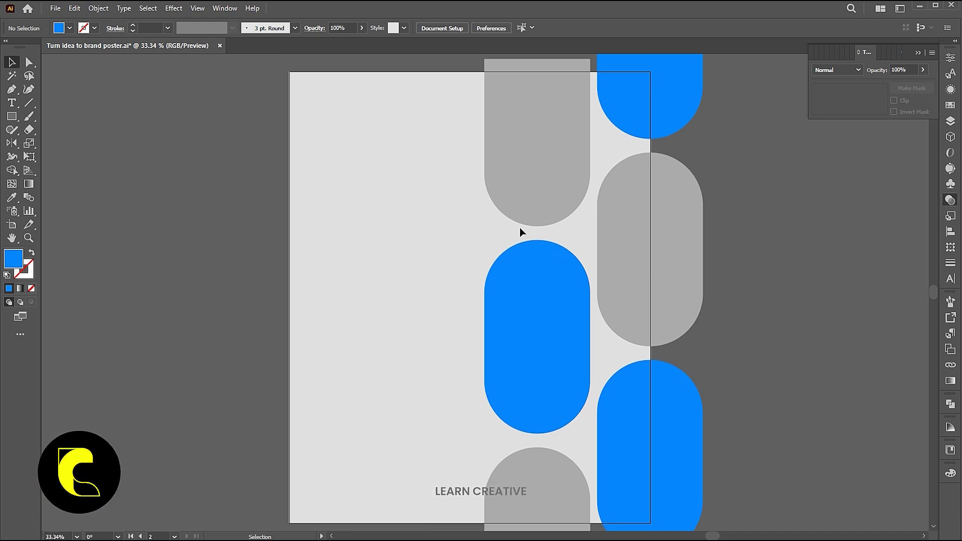
Place the linked image pngwing.com (7), enlarge it and position it over the blue middle pill of the left column.
{"action": "left_click", "coordinate": [48, 10]}
{"action": "left_click", "coordinate": [79, 209]}
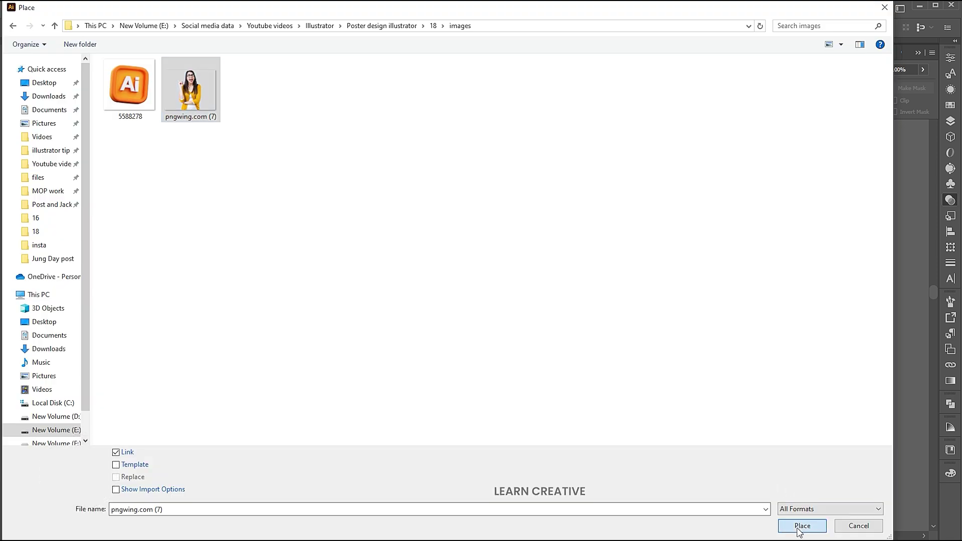
{"action": "key", "text": "Return"}
{"action": "left_click", "coordinate": [474, 273]}
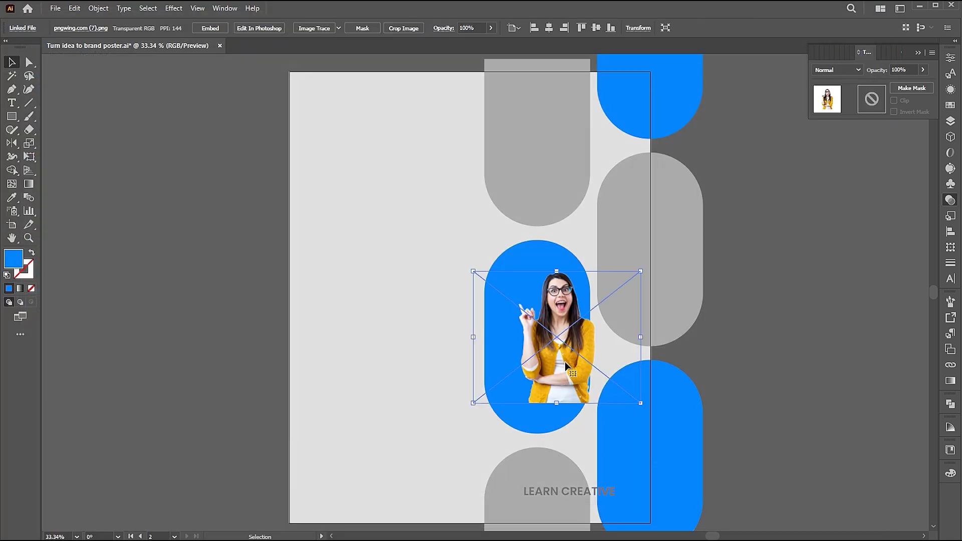
{"action": "left_click_drag", "start_coordinate": [621, 349], "coordinate": [690, 327]}
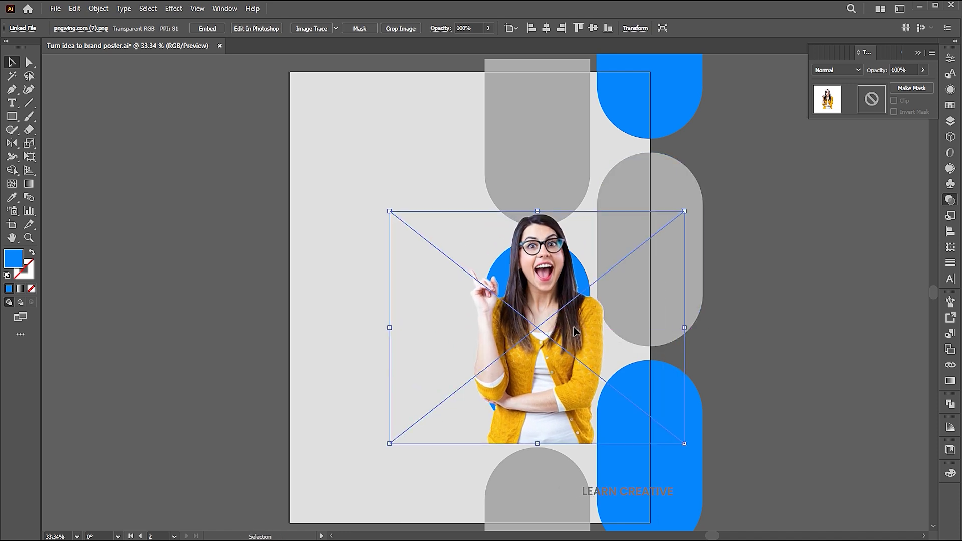
{"action": "left_click_drag", "start_coordinate": [603, 318], "coordinate": [567, 313]}
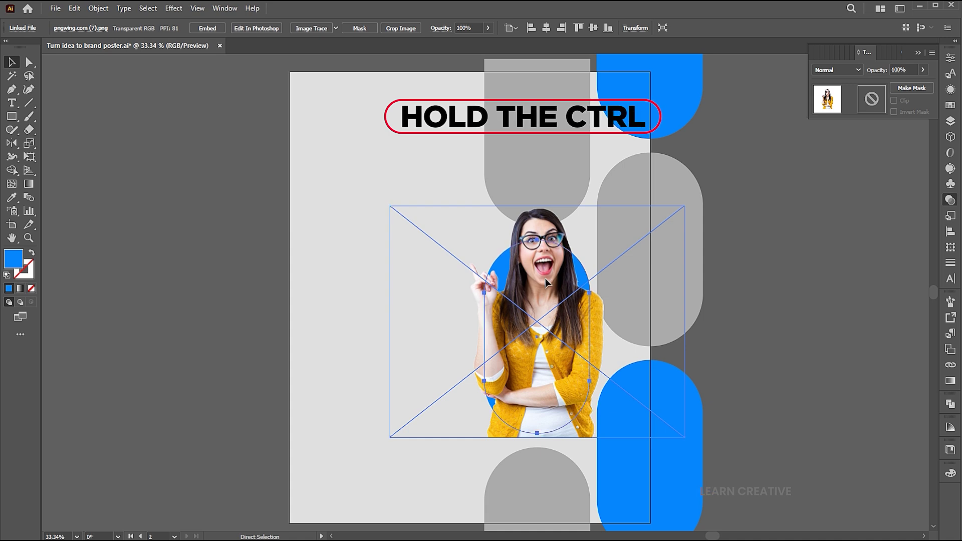
Copy the blue pill behind the woman's photo and paste the copy in front, in the same place.
{"action": "left_click", "coordinate": [546, 282], "text": "ctrl"}
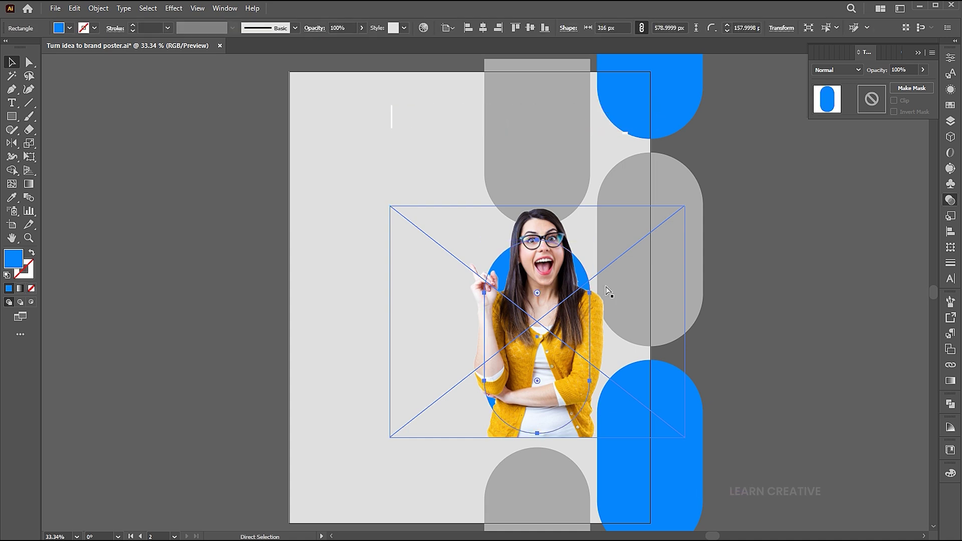
{"action": "left_click", "coordinate": [75, 8]}
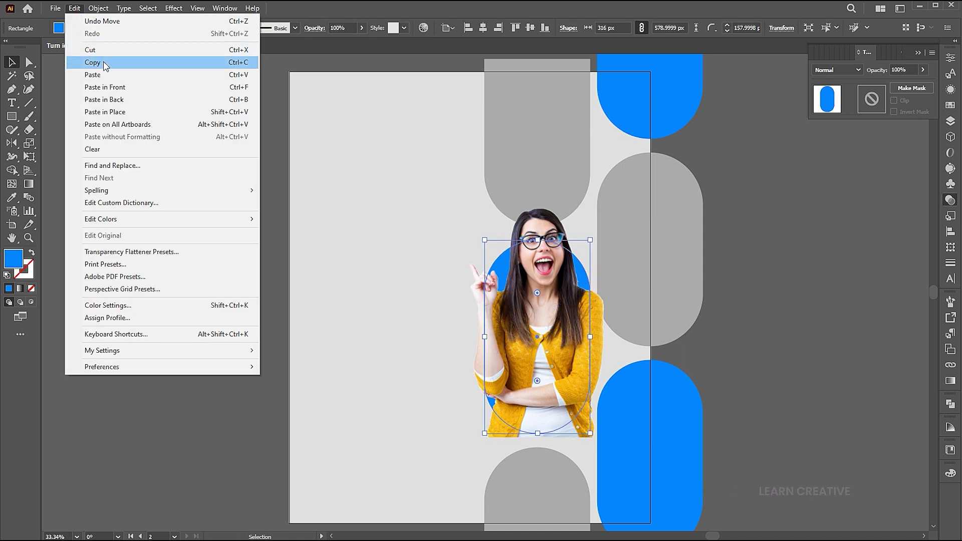
{"action": "left_click", "coordinate": [103, 62]}
{"action": "key", "text": "ctrl+shift+a"}
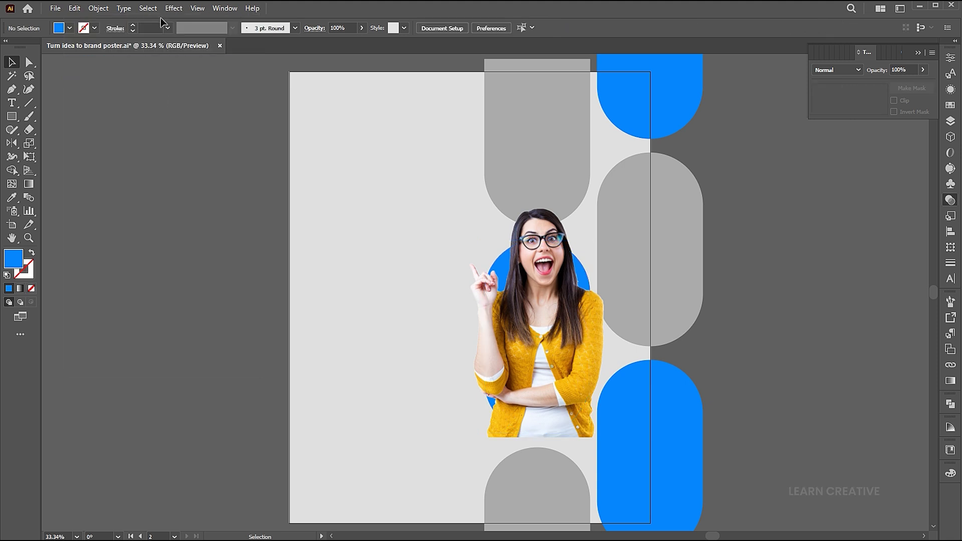
{"action": "left_click", "coordinate": [77, 8]}
{"action": "left_click", "coordinate": [126, 88]}
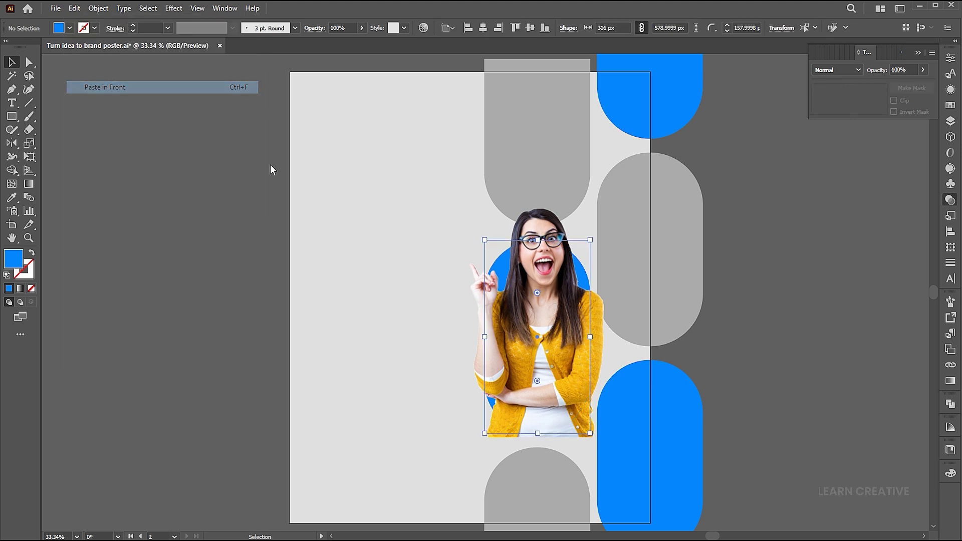
Make a clipping mask from the pasted blue pill and the woman's photo.
{"action": "left_click", "coordinate": [552, 222], "text": "shift"}
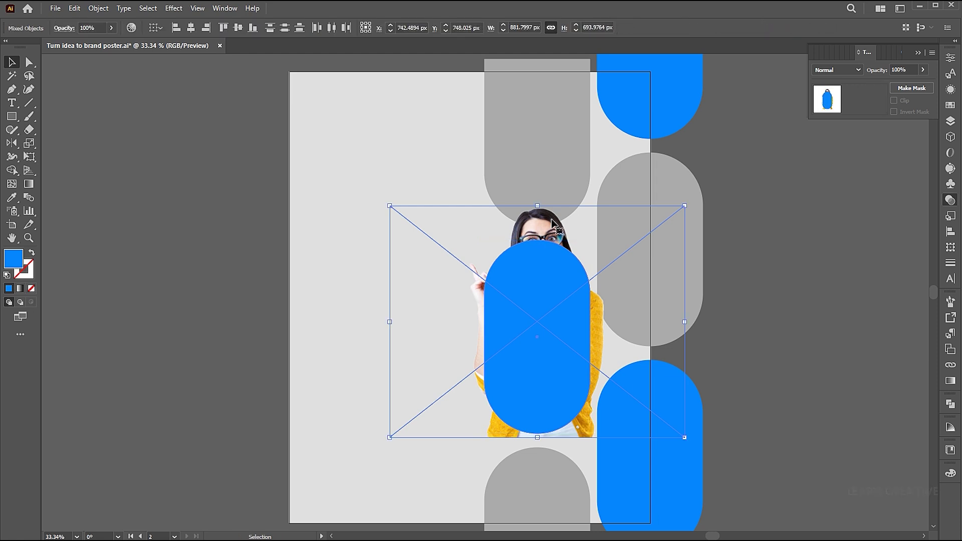
{"action": "right_click", "coordinate": [528, 246]}
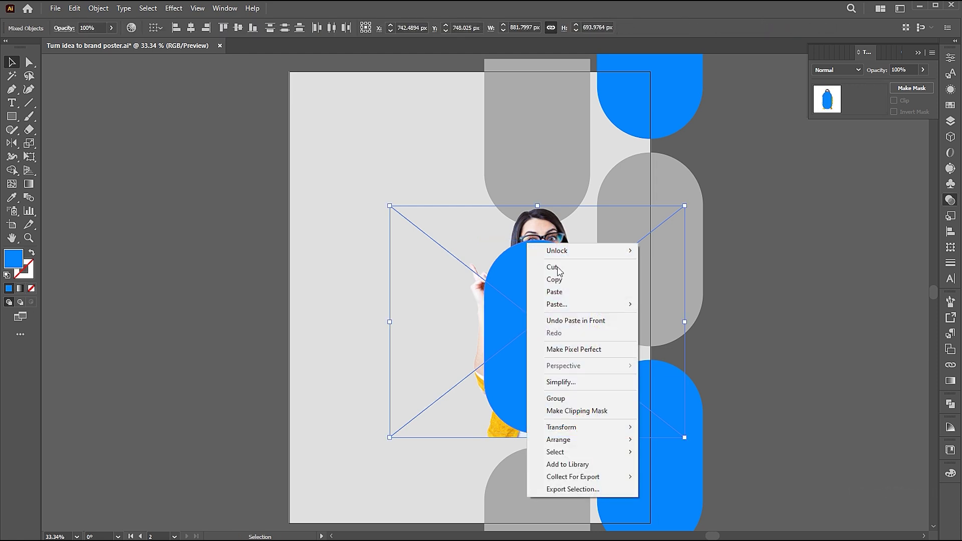
{"action": "left_click", "coordinate": [573, 412]}
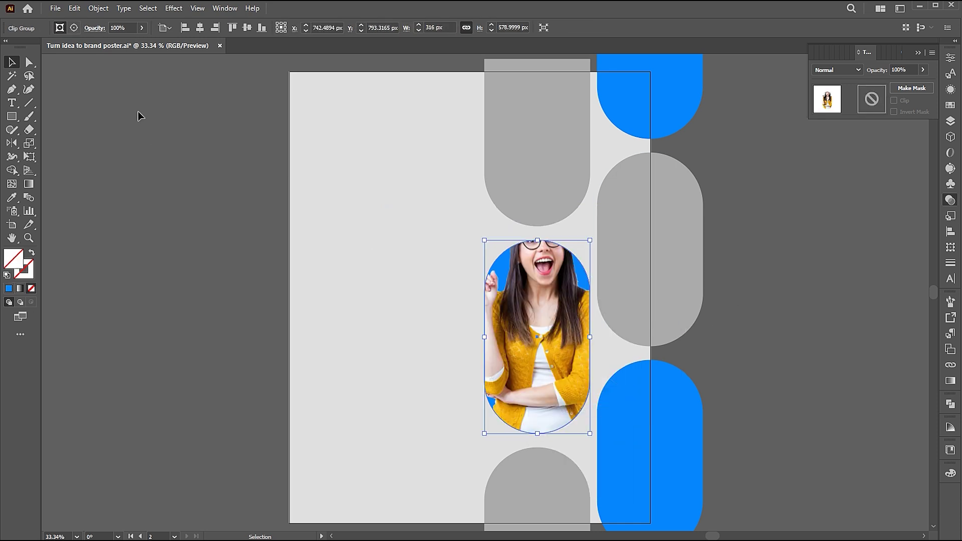
Reshape the clipping path's top and left side outward so the woman's head, raised hand and elbow extend beyond the pill.
{"action": "left_click", "coordinate": [28, 62]}
{"action": "left_click_drag", "start_coordinate": [538, 240], "coordinate": [539, 197]}
{"action": "left_click_drag", "start_coordinate": [538, 240], "coordinate": [516, 198]}
{"action": "left_click_drag", "start_coordinate": [485, 293], "coordinate": [452, 295]}
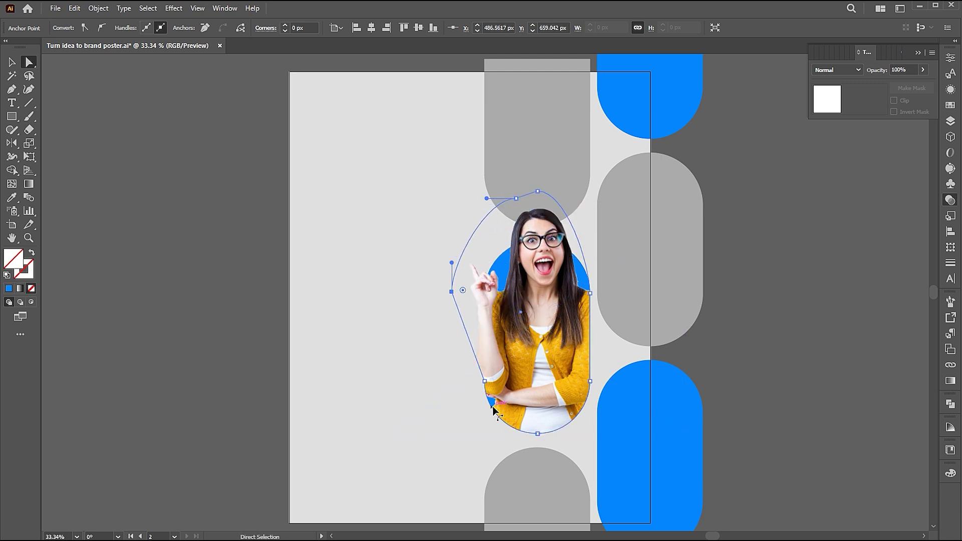
{"action": "key", "text": "p"}
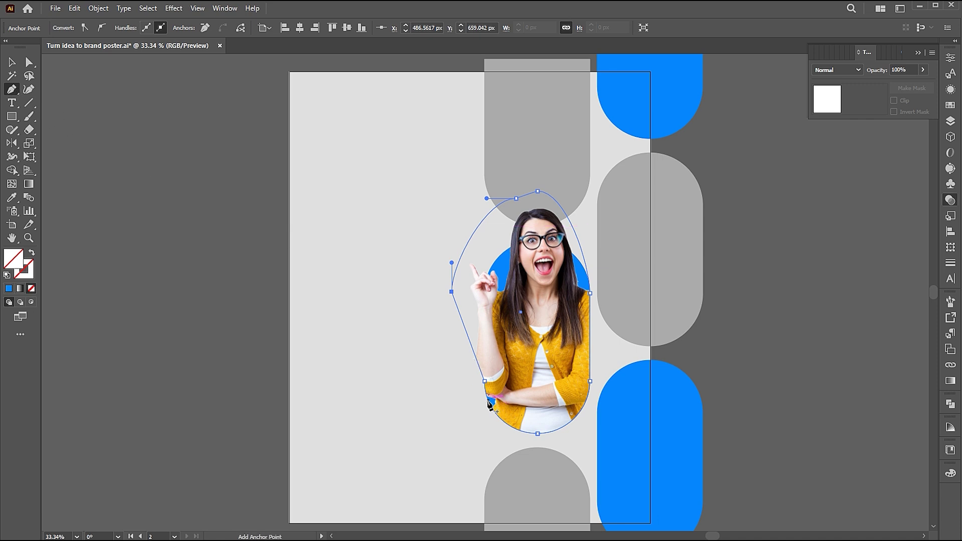
{"action": "left_click_drag", "start_coordinate": [484, 386], "coordinate": [461, 386]}
{"action": "key", "text": "v"}
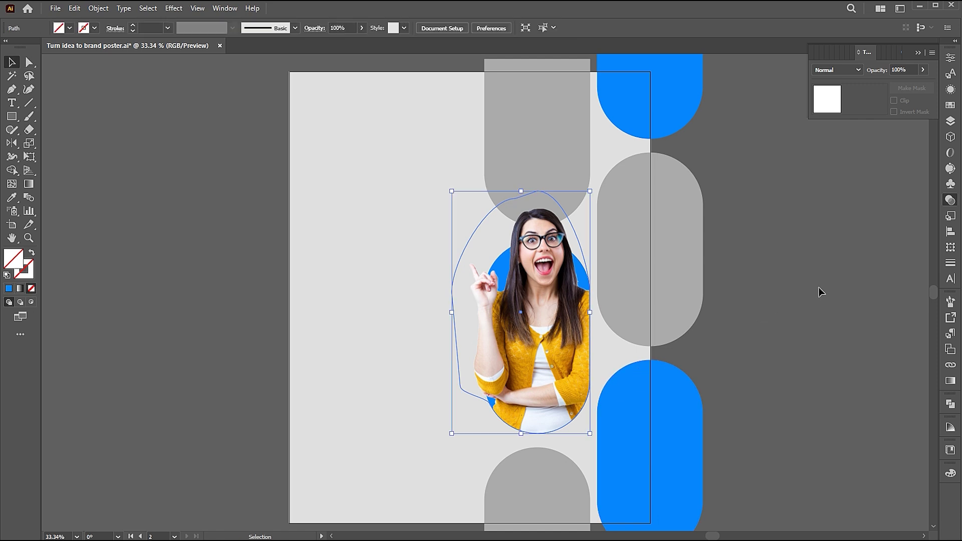
{"action": "left_click", "coordinate": [819, 287]}
Nudge the woman's photo slightly to the left inside its clipping mask.
{"action": "key", "text": "a"}
{"action": "left_click", "coordinate": [551, 292]}
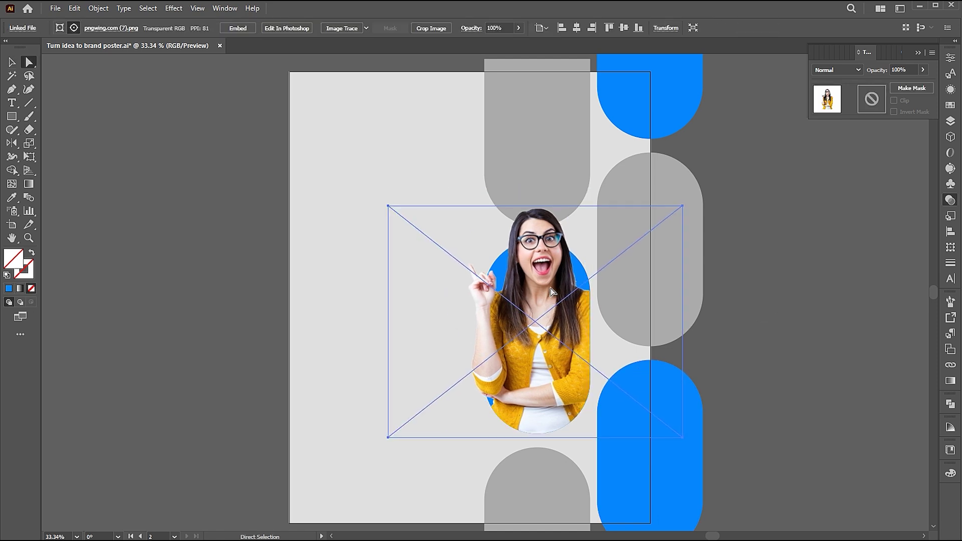
{"action": "left_click", "coordinate": [785, 288]}
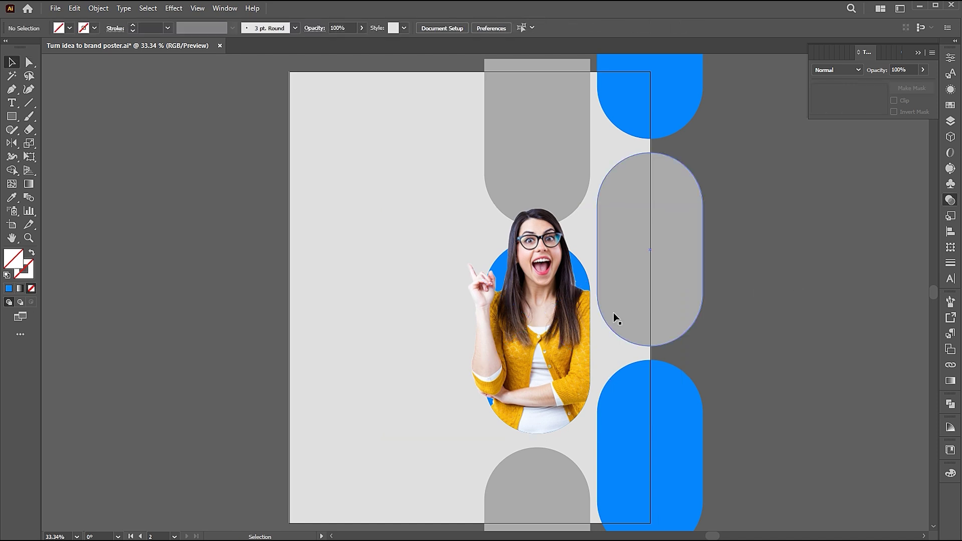
Inside the clip group, draw a closed Pen shape whose curved upper edge sweeps across the pill's lower end.
{"action": "double_click", "coordinate": [546, 330]}
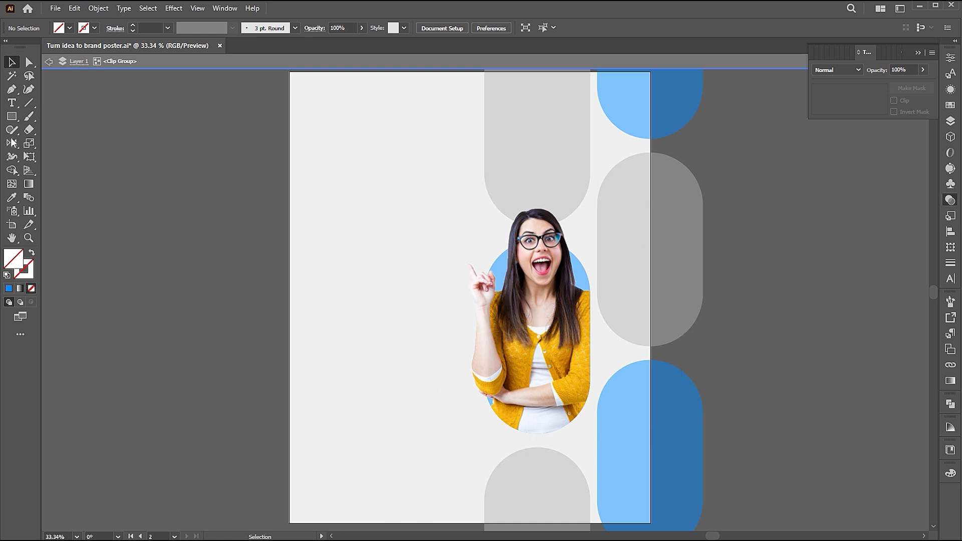
{"action": "left_click", "coordinate": [482, 412]}
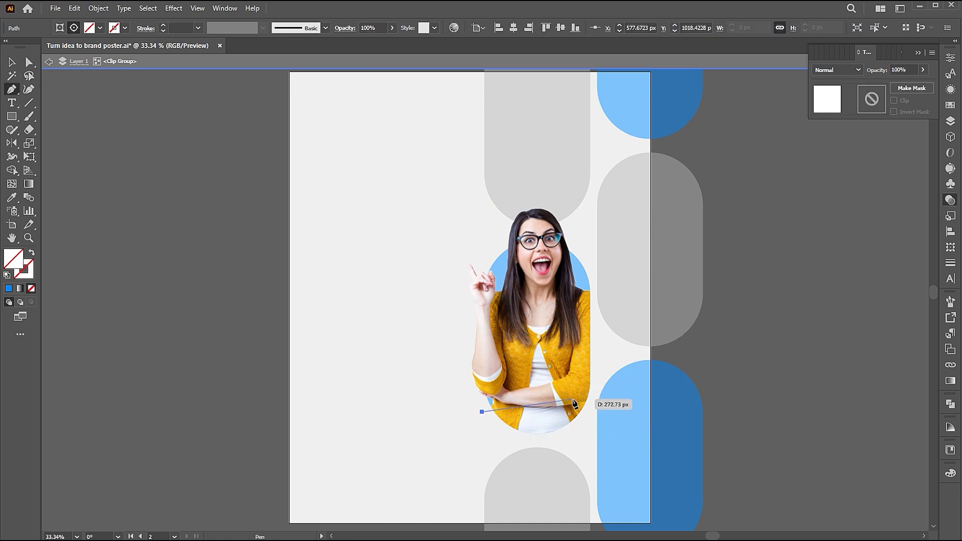
{"action": "left_click_drag", "start_coordinate": [587, 384], "coordinate": [592, 364]}
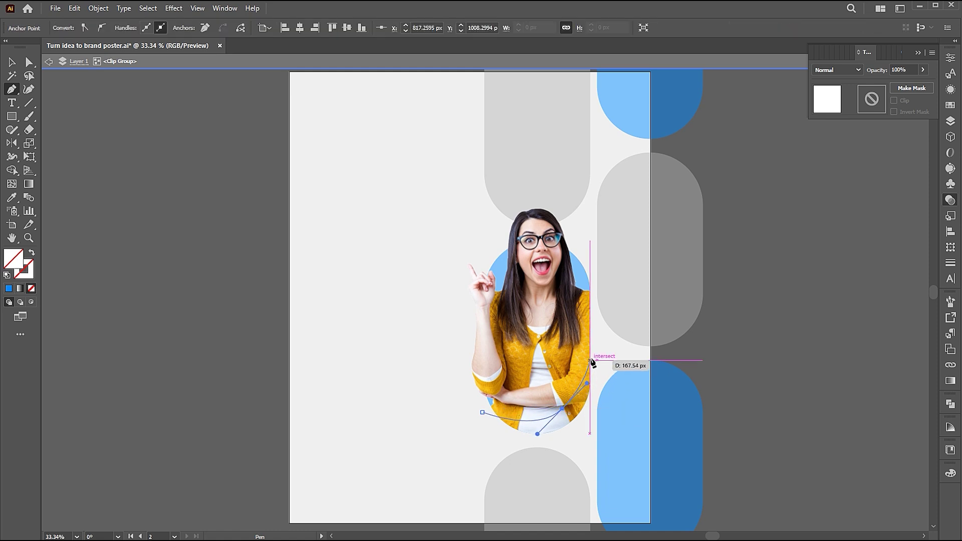
{"action": "left_click", "coordinate": [601, 397]}
{"action": "left_click", "coordinate": [585, 447]}
{"action": "left_click", "coordinate": [540, 461]}
{"action": "left_click", "coordinate": [499, 445]}
{"action": "left_click_drag", "start_coordinate": [482, 412], "coordinate": [483, 412]}
{"action": "key", "text": "v"}
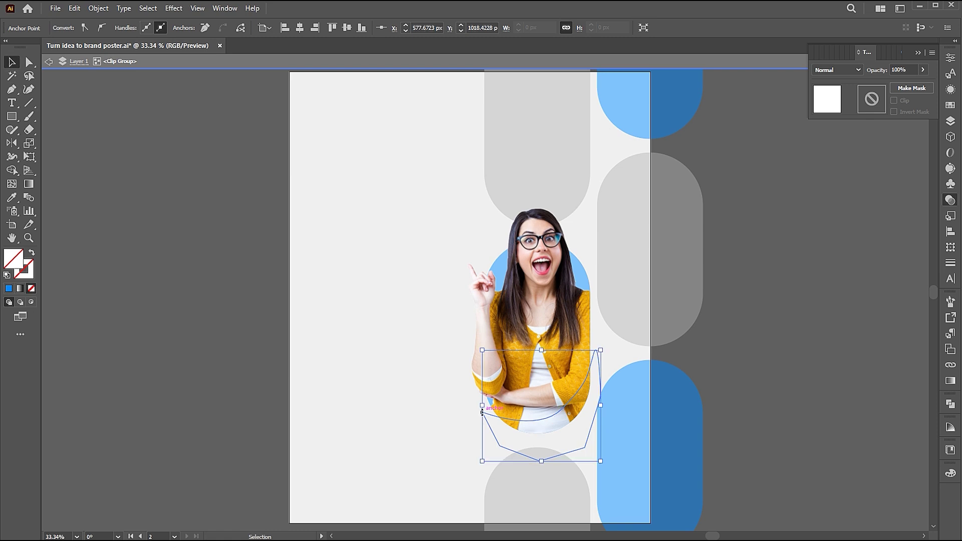
Fill the new curved shape with near-black #1C1C1C.
{"action": "left_click", "coordinate": [8, 290]}
{"action": "double_click", "coordinate": [17, 261]}
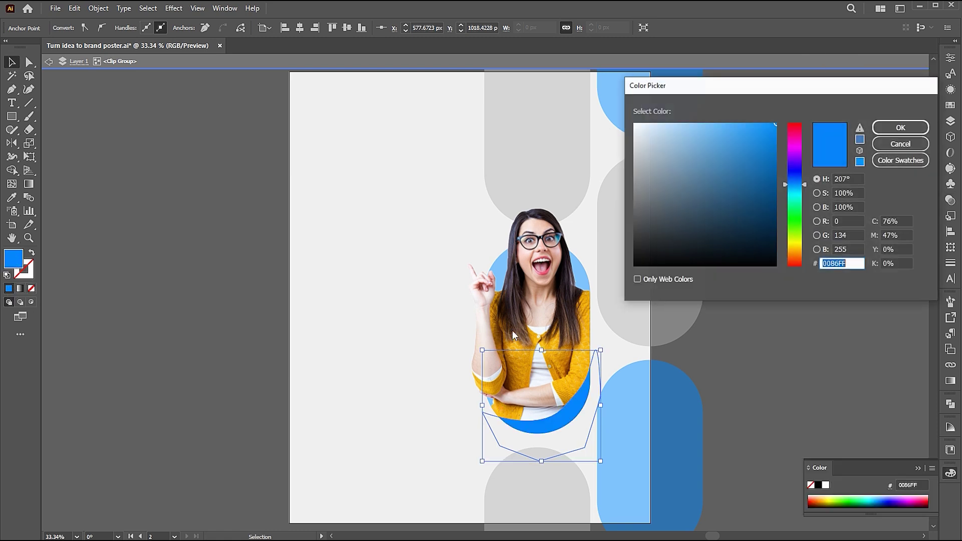
{"action": "left_click_drag", "start_coordinate": [646, 230], "coordinate": [624, 248]}
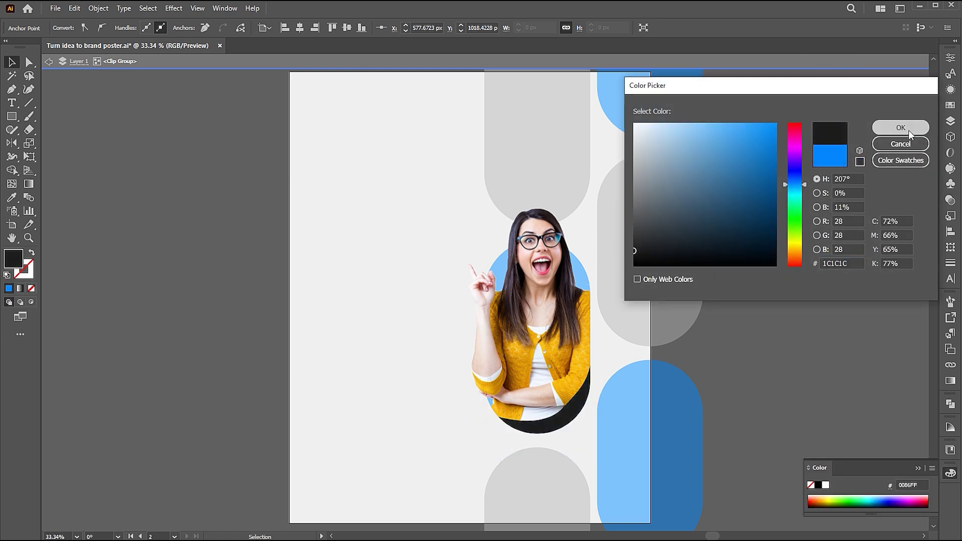
{"action": "left_click", "coordinate": [900, 127]}
Refine the upper curve of the dark shape by adjusting its anchor point and handle near the woman's elbow.
{"action": "key", "text": "a"}
{"action": "left_click", "coordinate": [570, 405]}
{"action": "left_click_drag", "start_coordinate": [562, 406], "coordinate": [585, 389]}
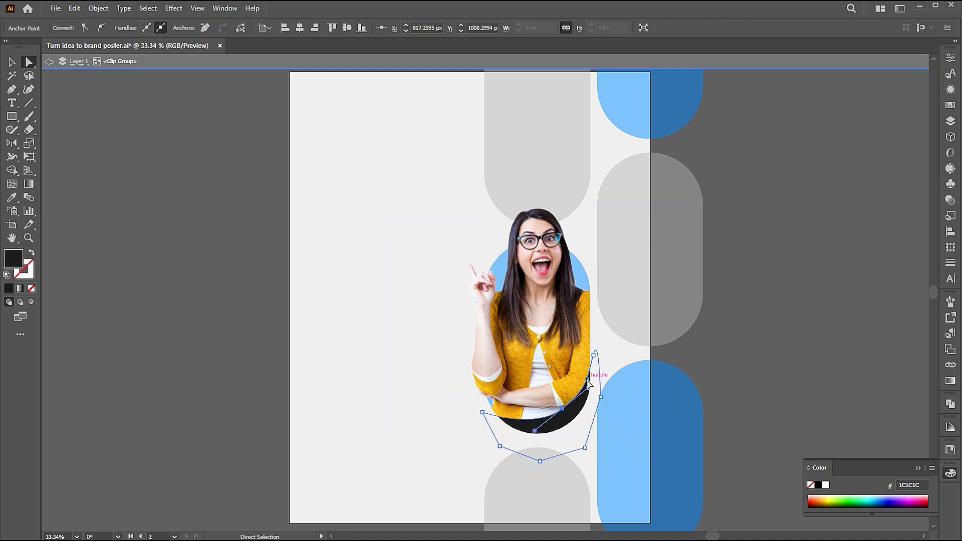
{"action": "key", "text": "v"}
Apply a Gaussian Blur with a 7.7277-pixel radius to the dark shape.
{"action": "left_click", "coordinate": [570, 410]}
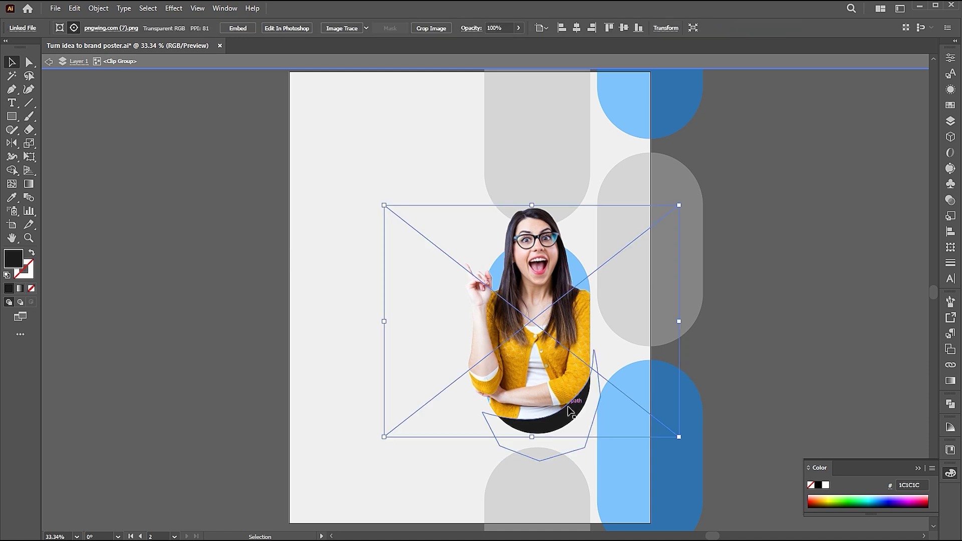
{"action": "left_click", "coordinate": [572, 413]}
{"action": "left_click", "coordinate": [175, 8]}
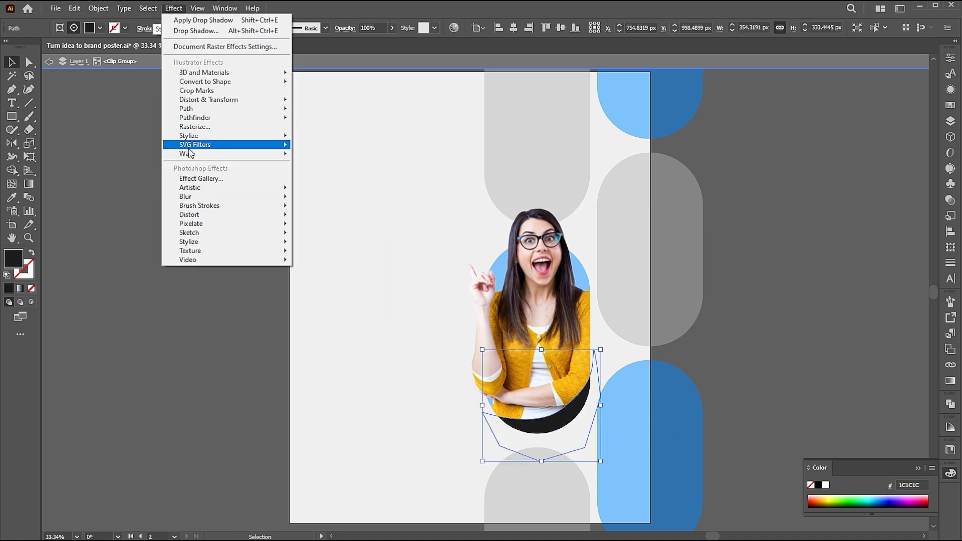
{"action": "mouse_move", "coordinate": [271, 197]}
{"action": "left_click", "coordinate": [311, 199]}
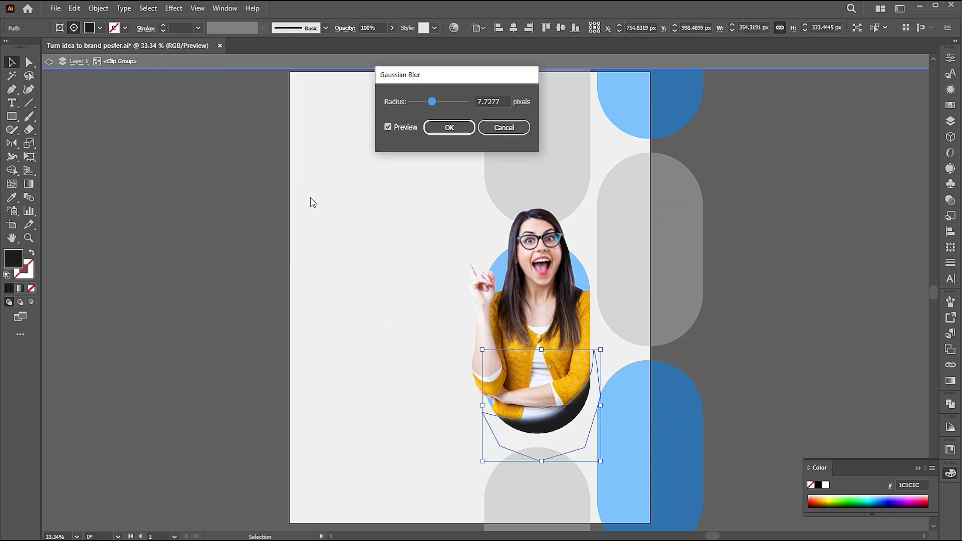
{"action": "left_click", "coordinate": [449, 128]}
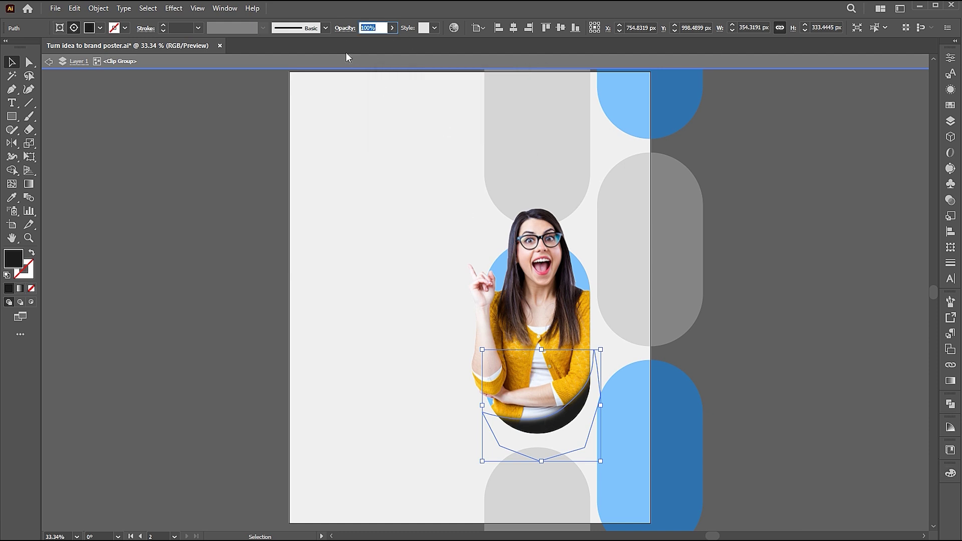
Try 50% opacity on the blurred dark shape, and settle on 70%.
{"action": "type", "text": "50"}
{"action": "key", "text": "Return"}
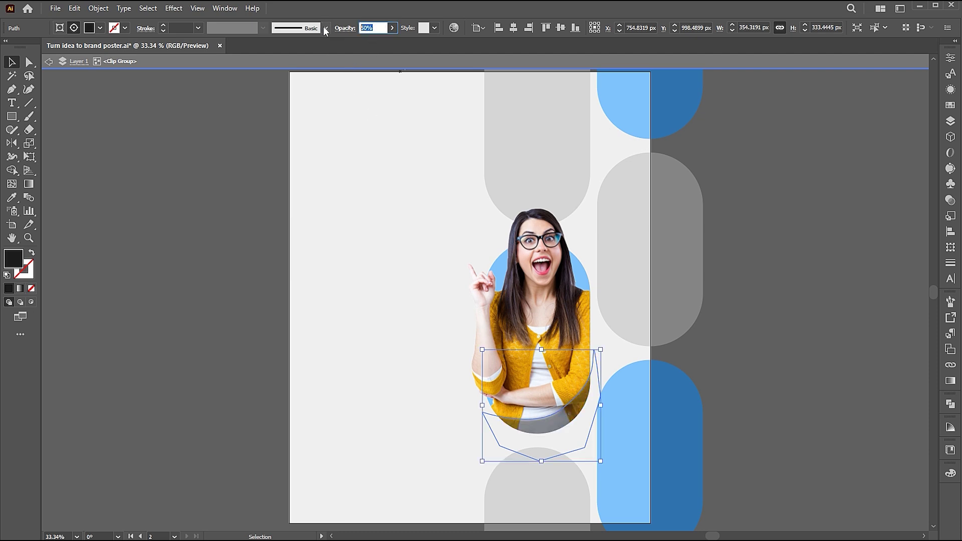
{"action": "type", "text": "70"}
{"action": "key", "text": "Return"}
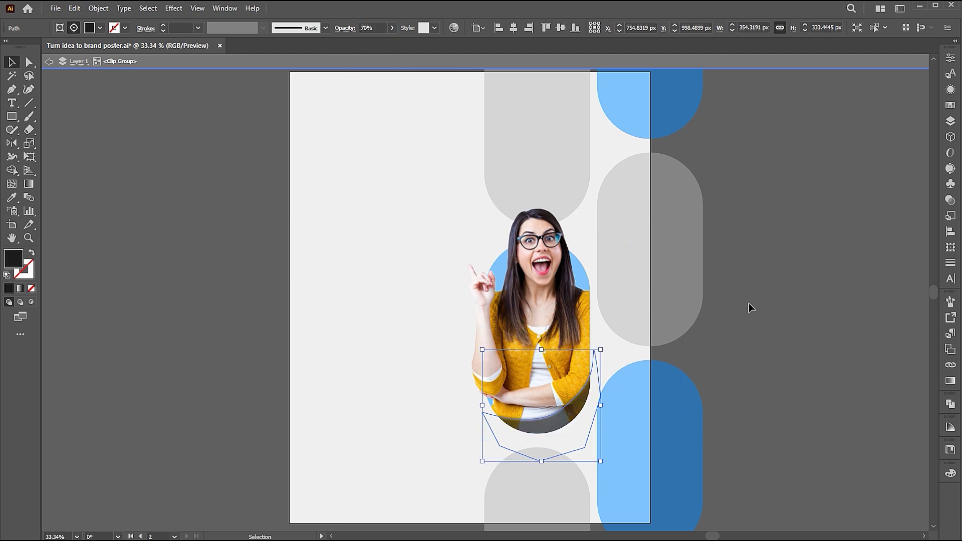
Slightly adjust the blurred shadow's shape and exit the clip group's isolation mode.
{"action": "key", "text": "a"}
{"action": "left_click_drag", "start_coordinate": [564, 424], "coordinate": [564, 422]}
{"action": "double_click", "coordinate": [869, 344]}
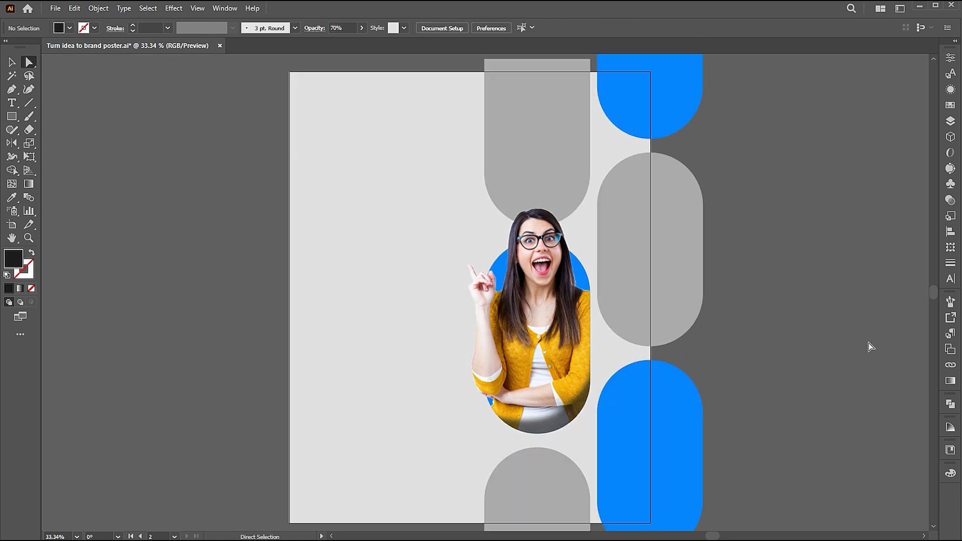
{"action": "key", "text": "v"}
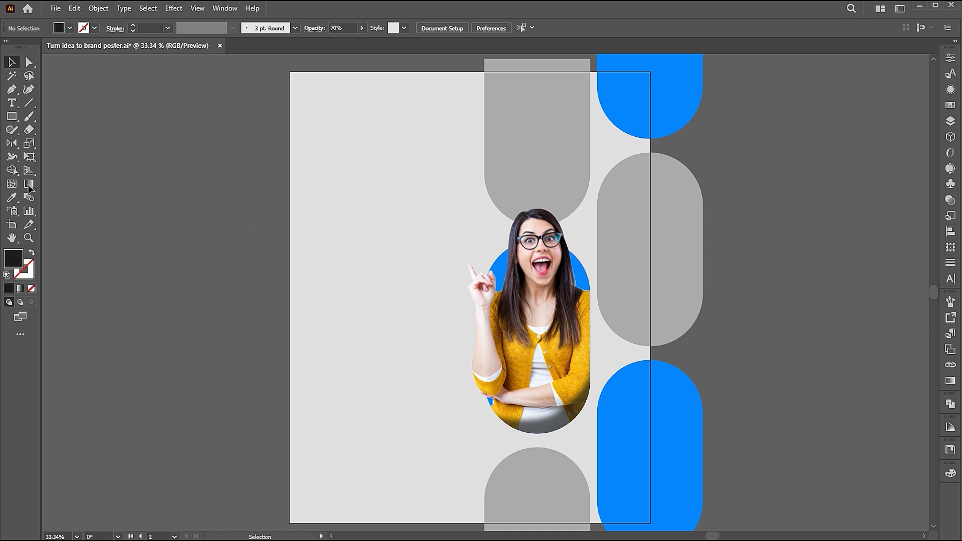
Add the headline "turning ideas into a brand" across four lines in Poppins SemiBold, beside the woman.
{"action": "left_click", "coordinate": [12, 104]}
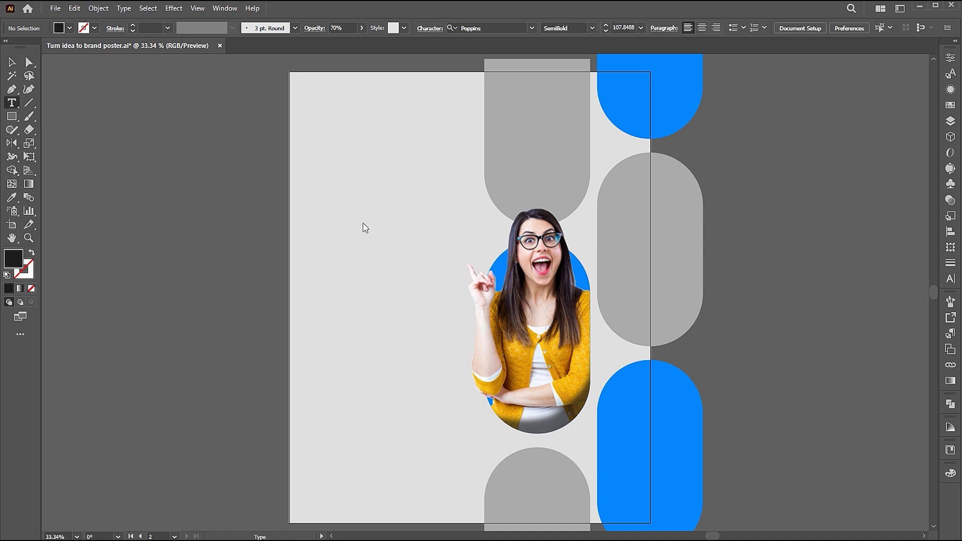
{"action": "left_click", "coordinate": [344, 207]}
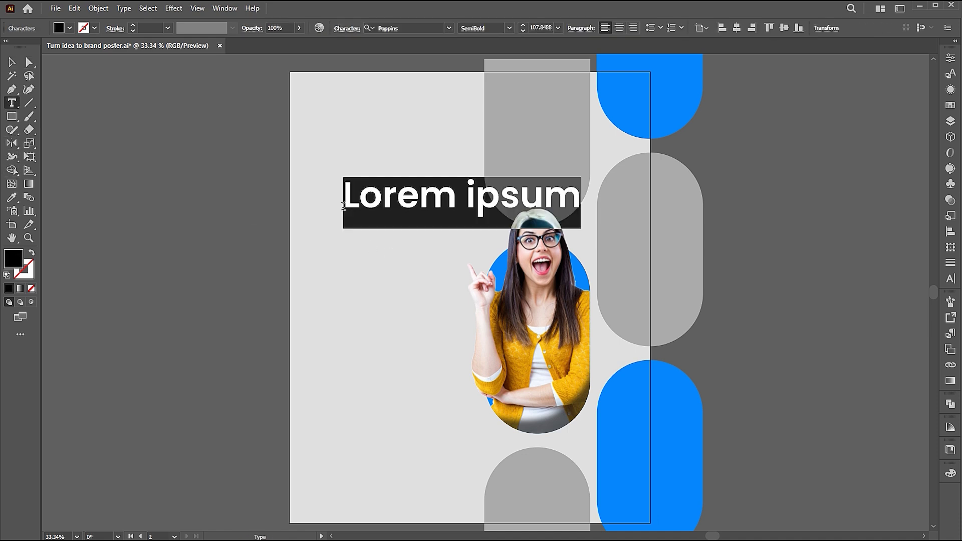
{"action": "type", "text": "turning i"}
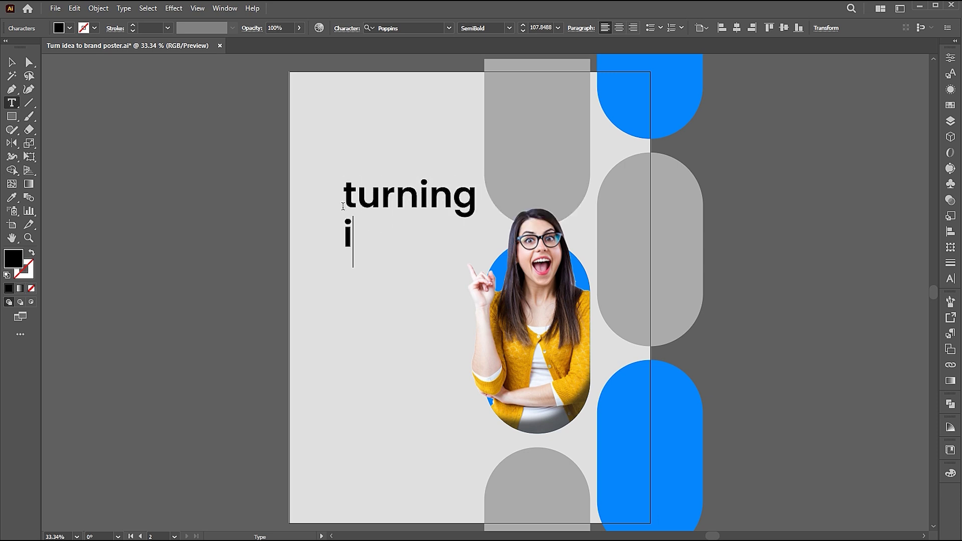
{"action": "type", "text": "deas "}
{"action": "type", "text": "ino"}
{"action": "key", "text": "BackSpace"}
{"action": "type", "text": "to "}
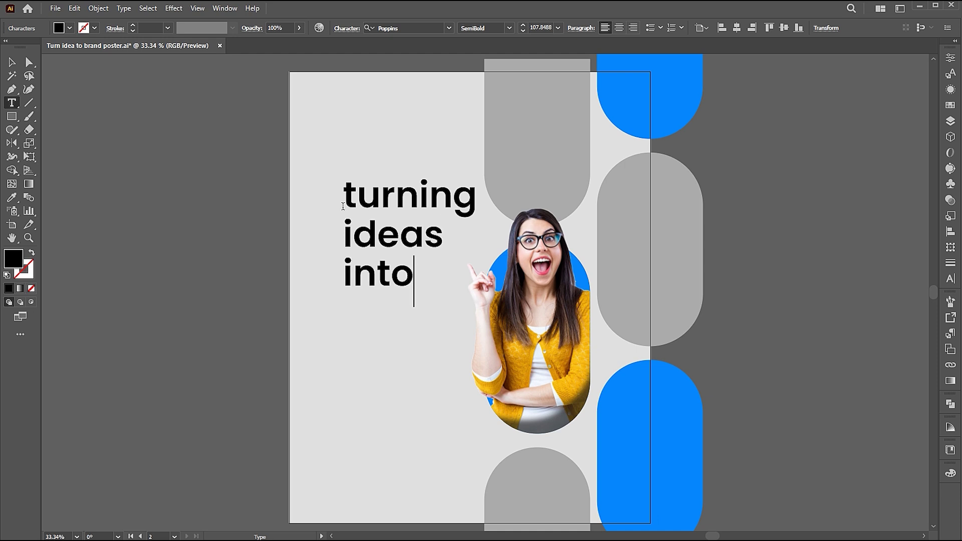
{"action": "type", "text": "a brand"}
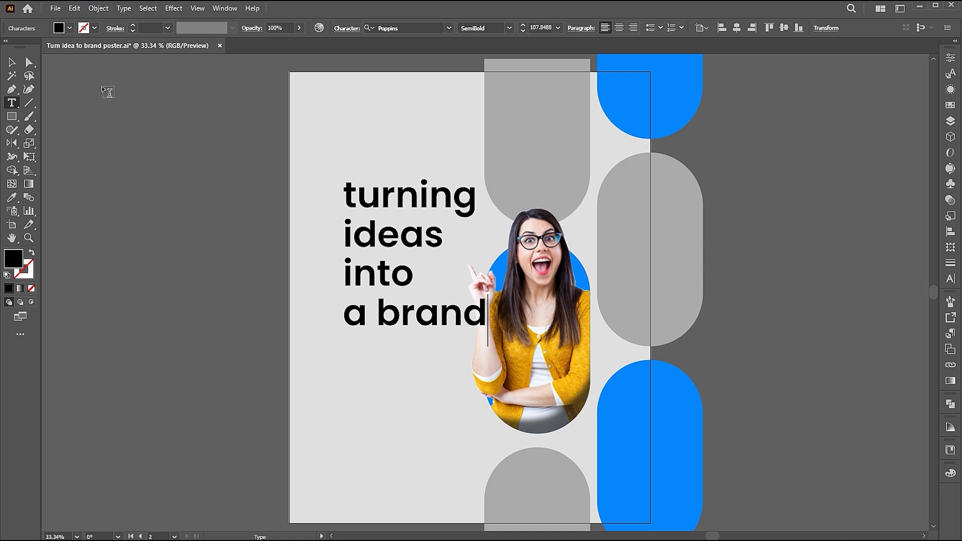
Shrink the headline to about 103 pt and move it into the empty area beside the woman's raised hand.
{"action": "left_click", "coordinate": [20, 64]}
{"action": "left_click", "coordinate": [417, 28]}
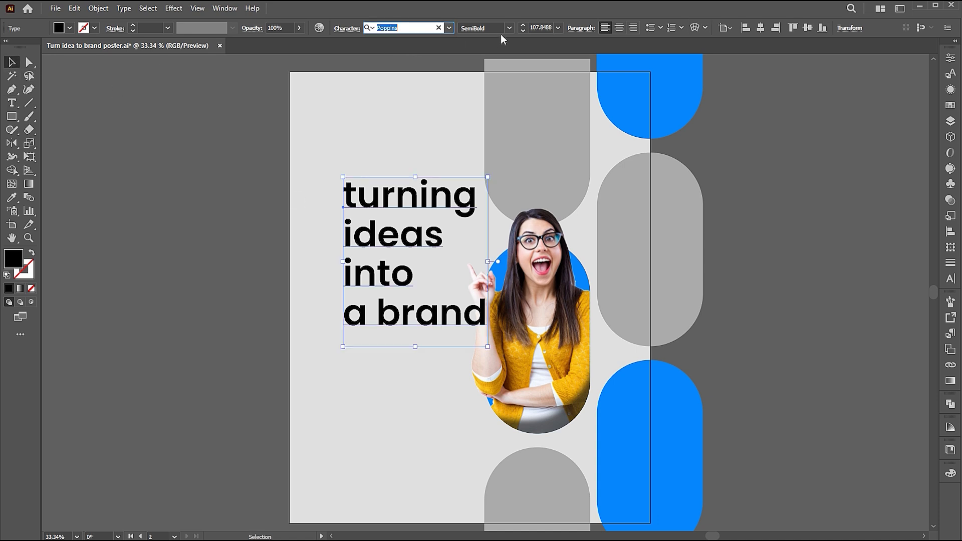
{"action": "left_click_drag", "start_coordinate": [488, 176], "coordinate": [484, 180]}
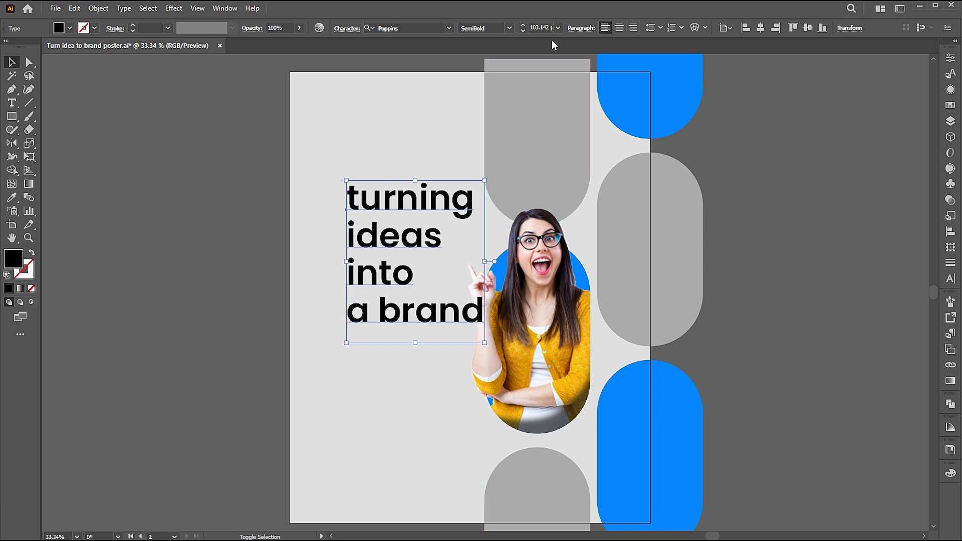
{"action": "left_click", "coordinate": [808, 27]}
{"action": "left_click_drag", "start_coordinate": [411, 279], "coordinate": [376, 269]}
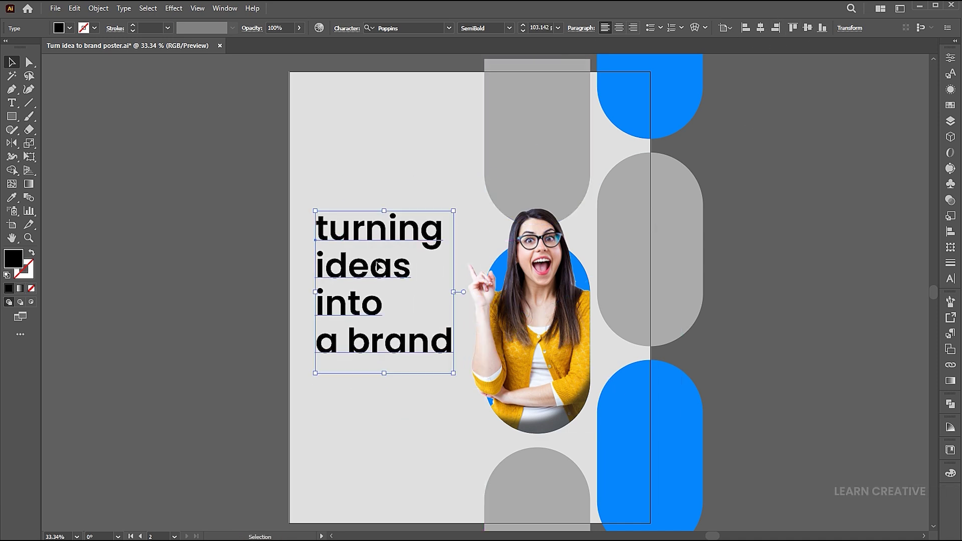
Recolour the whole headline with the grey sampled from the rounded shape above the woman.
{"action": "key", "text": "t"}
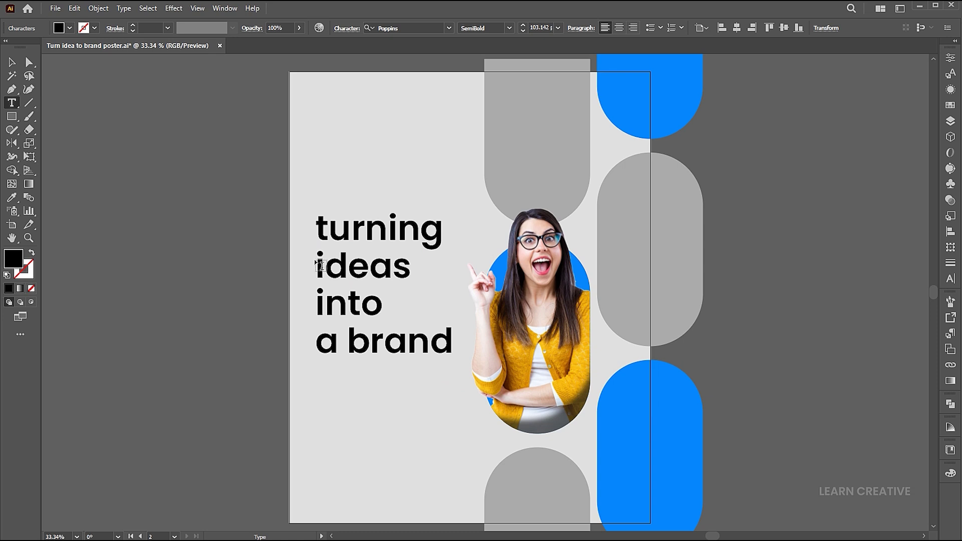
{"action": "left_click", "coordinate": [12, 62]}
{"action": "left_click", "coordinate": [13, 198]}
{"action": "left_click", "coordinate": [519, 141]}
{"action": "key", "text": "v"}
Recolour the word "ideas" with the blue sampled from the upper blue rounded shape.
{"action": "key", "text": "t"}
{"action": "left_click_drag", "start_coordinate": [316, 264], "coordinate": [411, 264]}
{"action": "key", "text": "i"}
{"action": "left_click", "coordinate": [660, 92]}
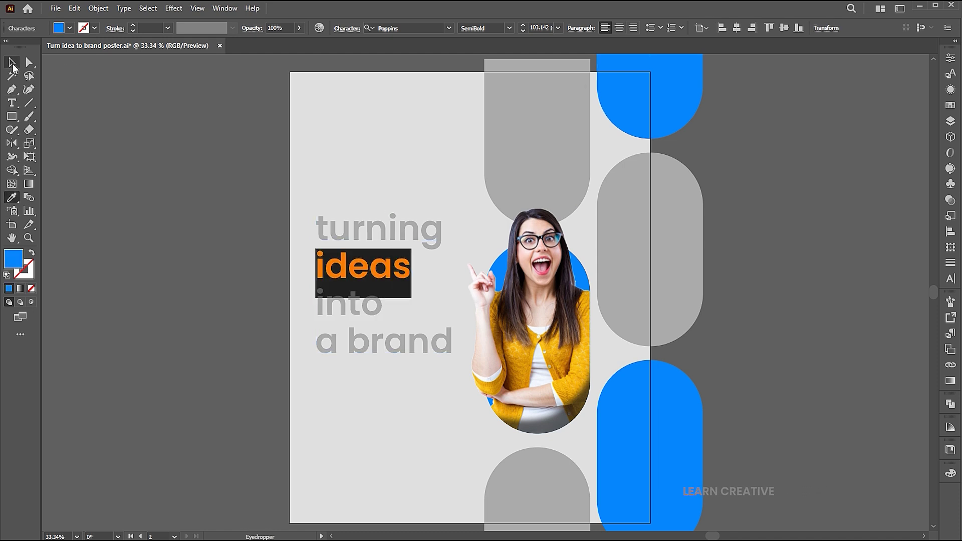
{"action": "key", "text": "v"}
Recolour the headline's last line, "a brand", with the blue of the rounded shape, and deselect the text.
{"action": "key", "text": "t"}
{"action": "left_click_drag", "start_coordinate": [316, 345], "coordinate": [453, 346]}
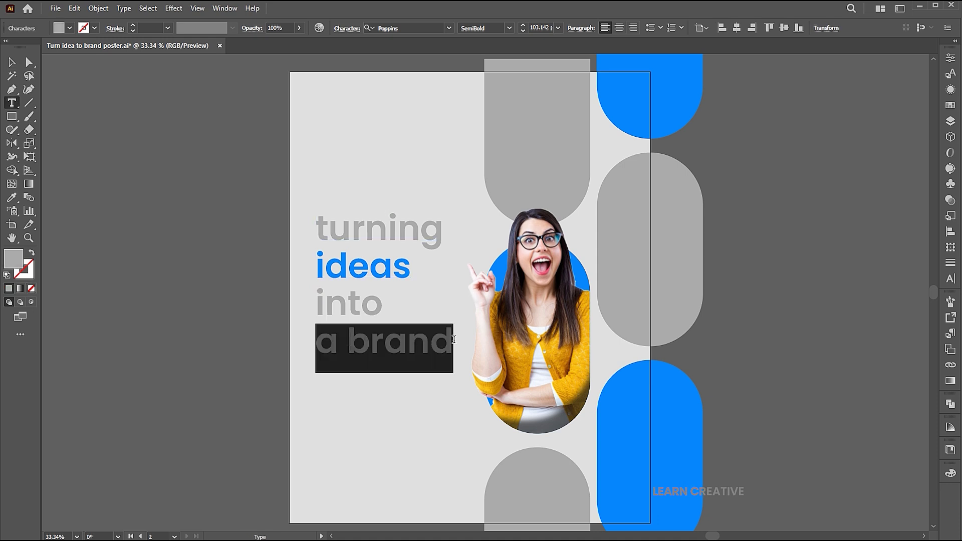
{"action": "left_click", "coordinate": [12, 198]}
{"action": "left_click", "coordinate": [631, 110]}
{"action": "key", "text": "v"}
{"action": "left_click", "coordinate": [707, 280]}
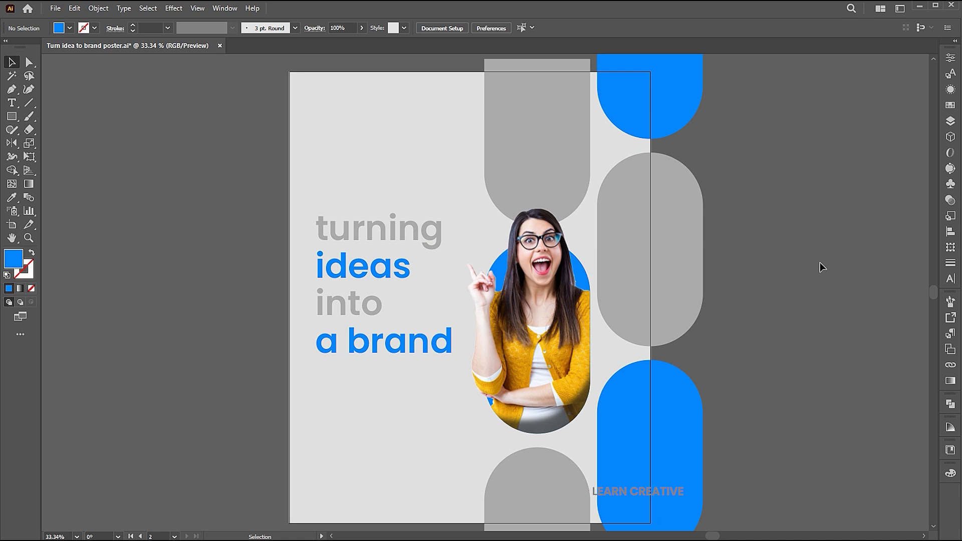
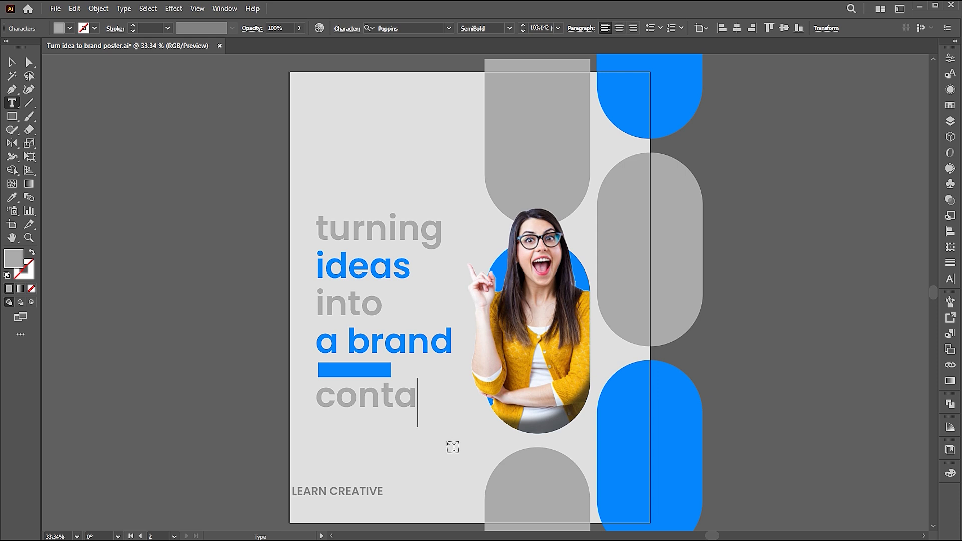
Set the "contact us" text to Medium weight, shrink it to about 37.7 pt and place it over the small blue bar.
{"action": "key", "text": "Escape"}
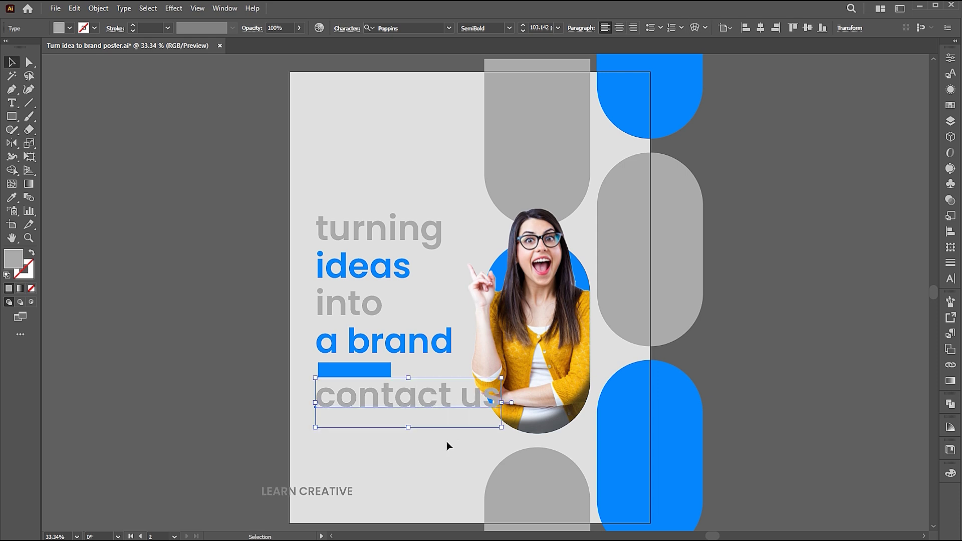
{"action": "left_click", "coordinate": [509, 28]}
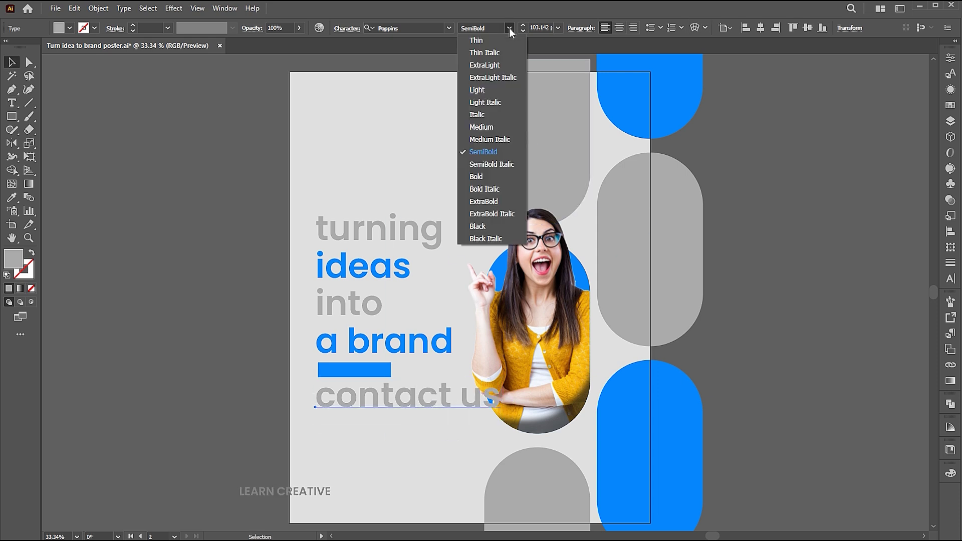
{"action": "left_click", "coordinate": [496, 127]}
{"action": "left_click_drag", "start_coordinate": [501, 379], "coordinate": [377, 372]}
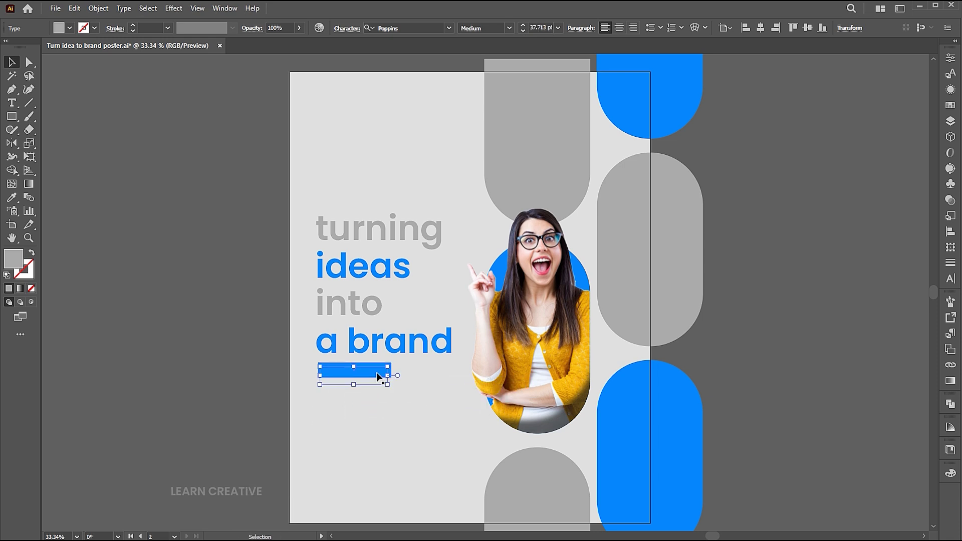
Bring the "contact us" text to the front of the stacking order.
{"action": "right_click", "coordinate": [377, 372]}
{"action": "mouse_move", "coordinate": [497, 315]}
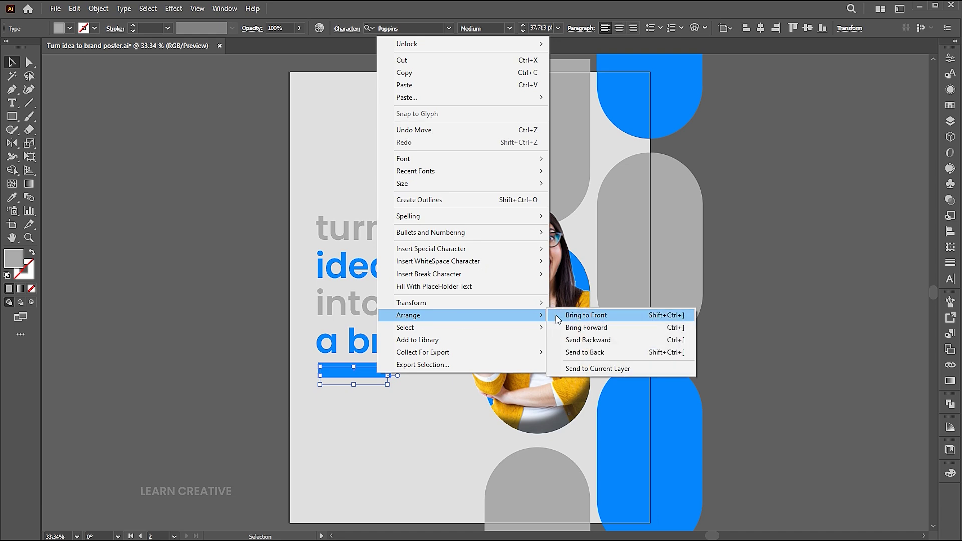
{"action": "left_click", "coordinate": [582, 315]}
Try to fill the "contact us" text with white (FFFFFF).
{"action": "key", "text": "z"}
{"action": "left_click", "coordinate": [466, 391]}
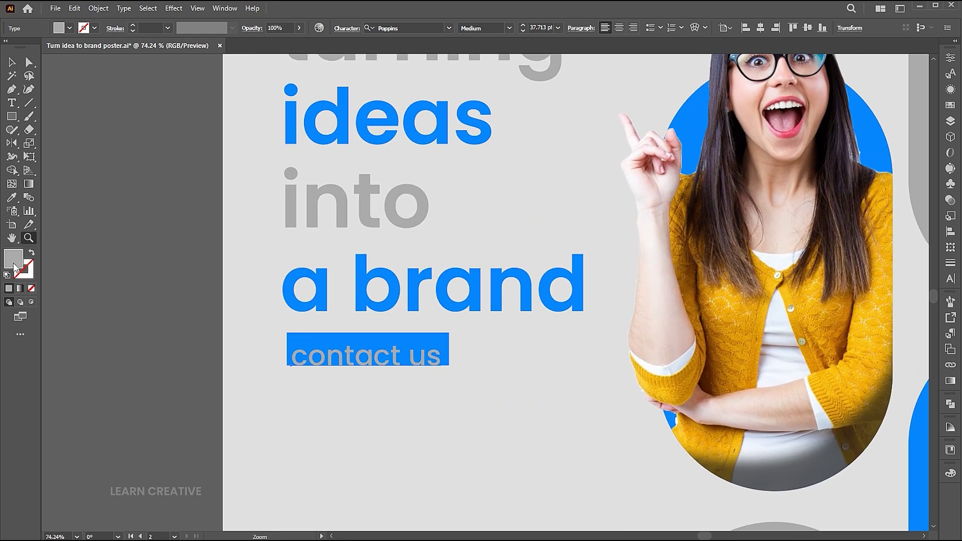
{"action": "double_click", "coordinate": [15, 269]}
{"action": "type", "text": "ffffff"}
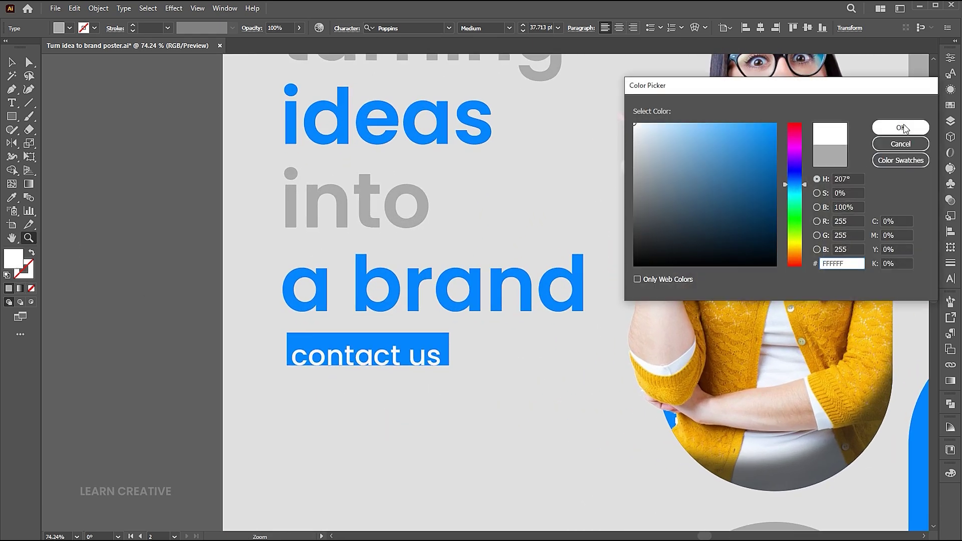
{"action": "left_click", "coordinate": [902, 128]}
{"action": "key", "text": "v"}
{"action": "left_click", "coordinate": [437, 354]}
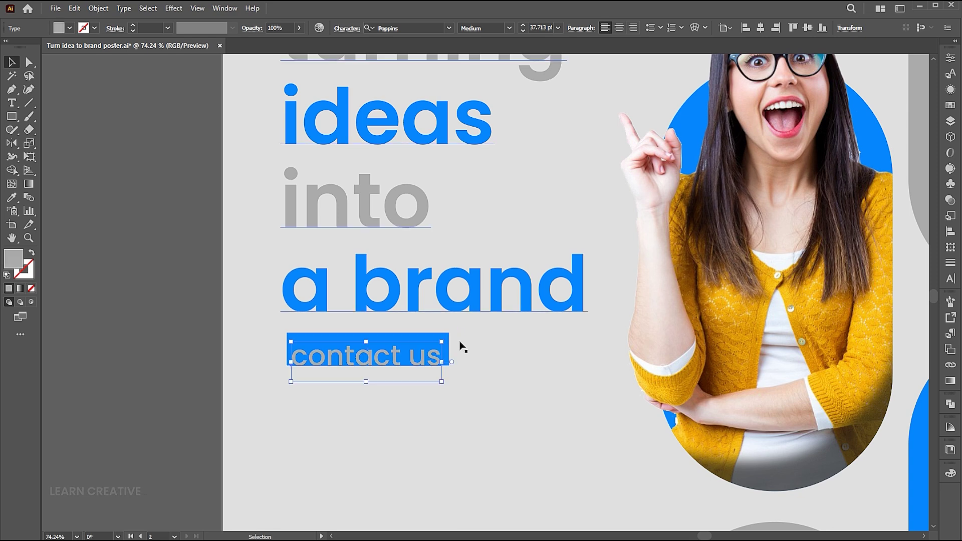
Fill the bar behind "contact us" with the headline's grey and round its corners to about 16 px.
{"action": "left_click", "coordinate": [442, 334]}
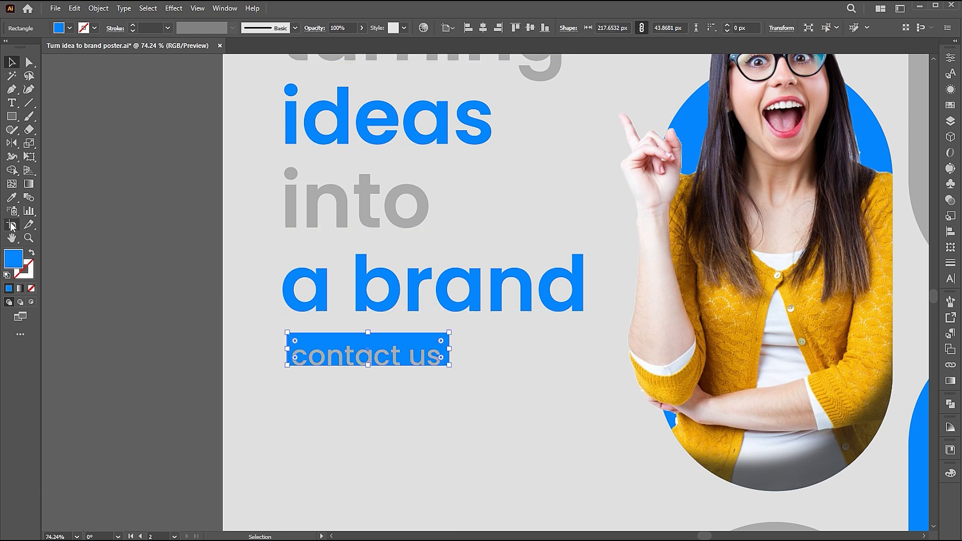
{"action": "key", "text": "i"}
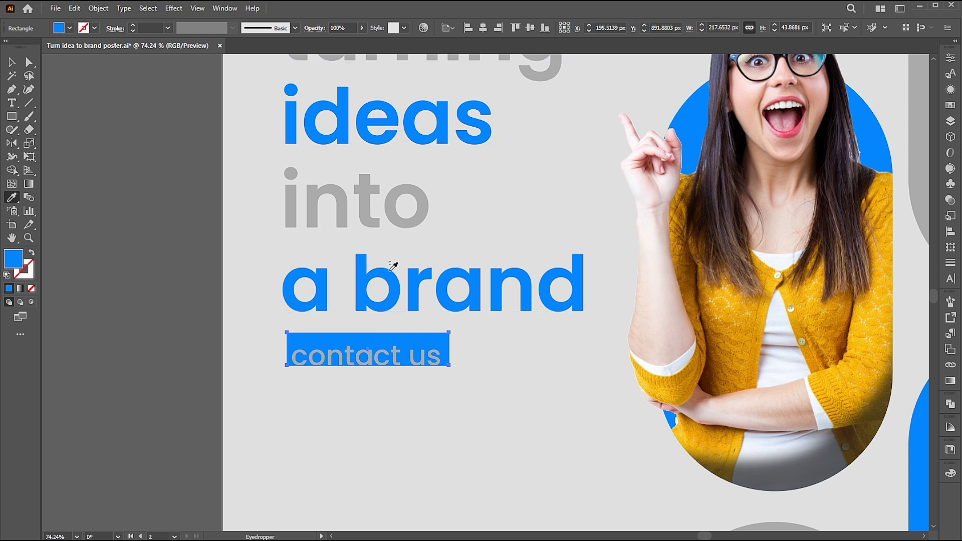
{"action": "left_click", "coordinate": [390, 207]}
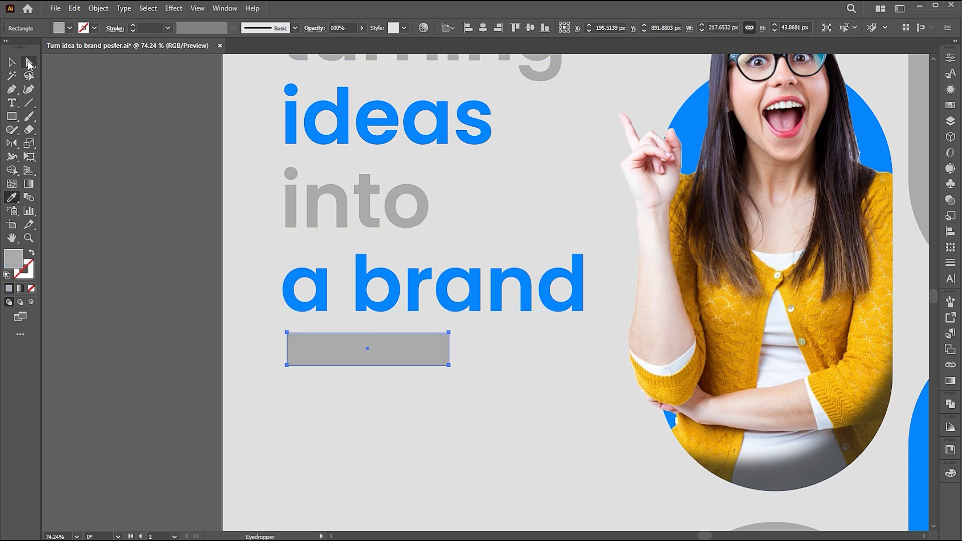
{"action": "left_click", "coordinate": [29, 63]}
{"action": "left_click_drag", "start_coordinate": [443, 342], "coordinate": [439, 350]}
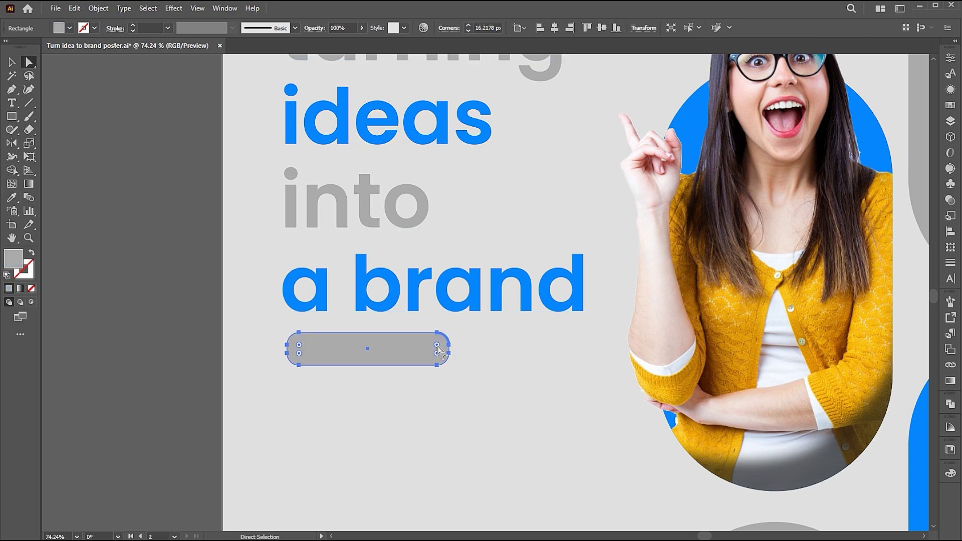
{"action": "key", "text": "v"}
Fill the "contact us" text with white and shrink it to about 34 pt, centred on the grey bar.
{"action": "left_click", "coordinate": [394, 378]}
{"action": "left_click", "coordinate": [12, 197]}
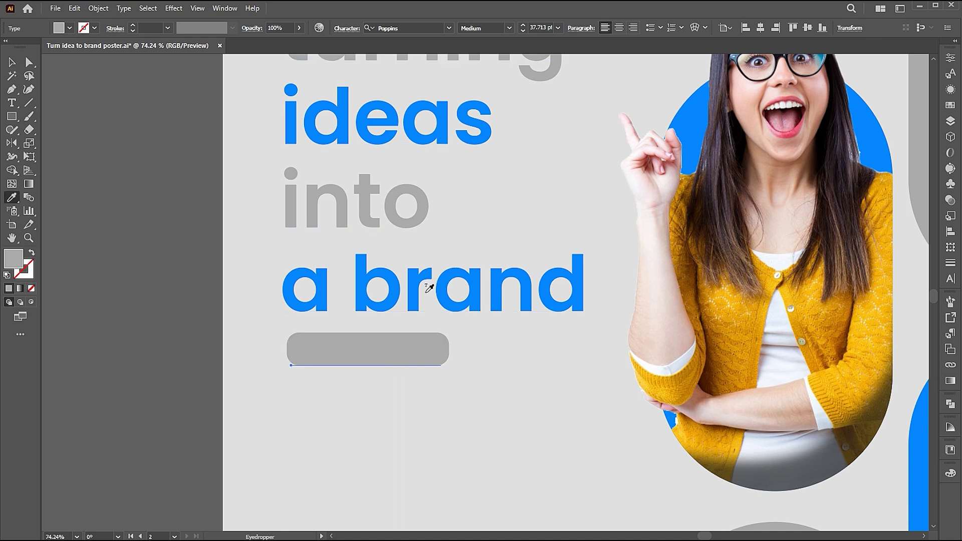
{"action": "double_click", "coordinate": [11, 258]}
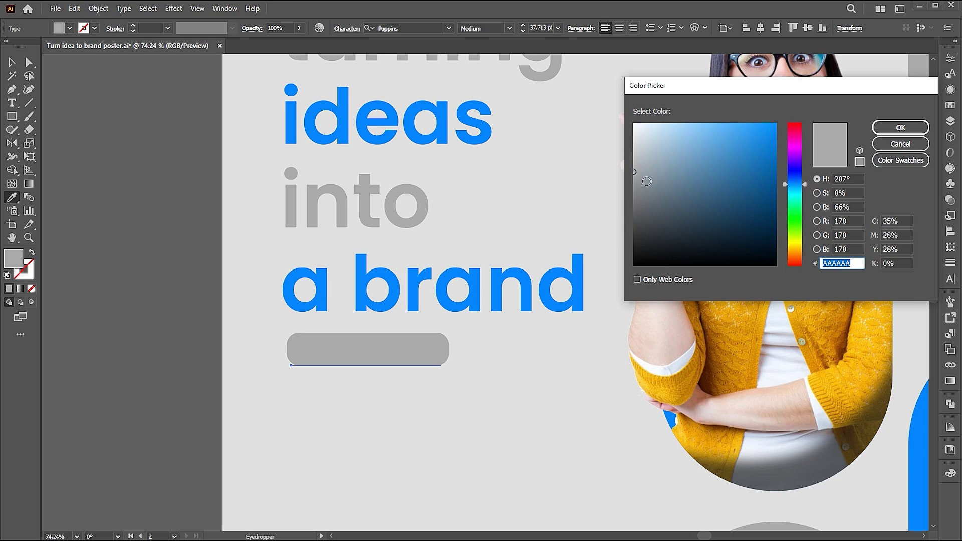
{"action": "left_click_drag", "start_coordinate": [647, 181], "coordinate": [620, 115]}
{"action": "left_click", "coordinate": [887, 126]}
{"action": "key", "text": "v"}
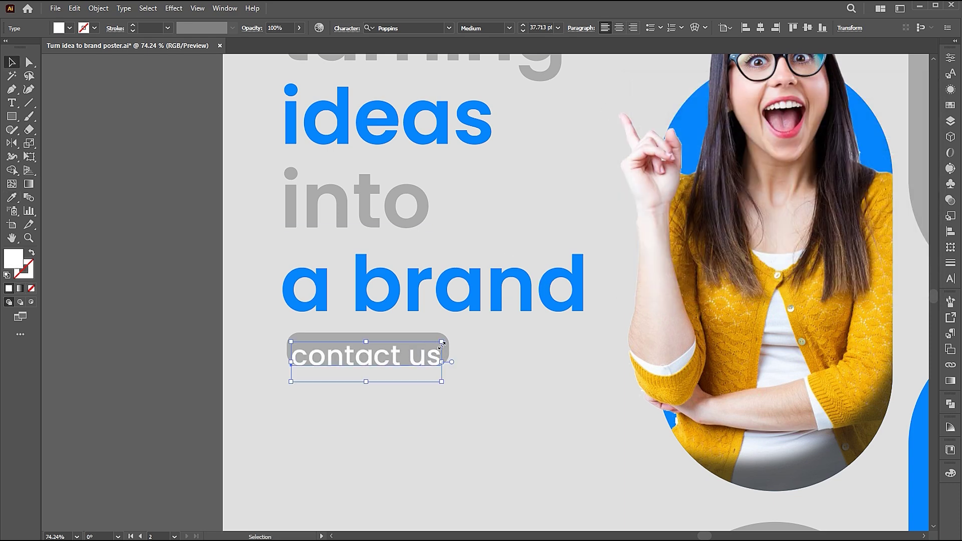
{"action": "mouse_move", "coordinate": [442, 343]}
{"action": "left_mouse_down"}
{"action": "mouse_move", "coordinate": [401, 338]}
{"action": "mouse_move", "coordinate": [434, 344]}
{"action": "mouse_move", "coordinate": [434, 336]}
{"action": "left_mouse_up"}
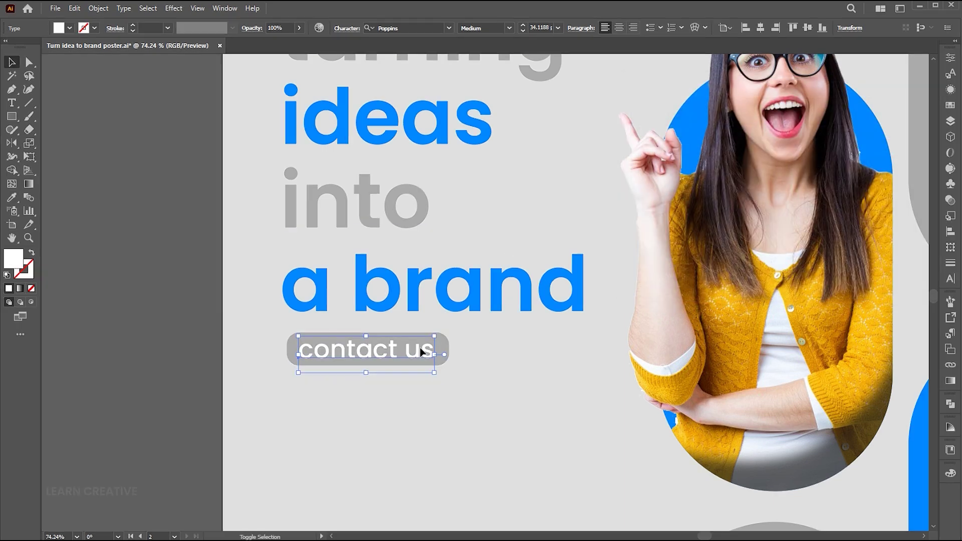
Duplicate the "contact us" text with its grey bar and place the copy above the word "turning".
{"action": "scroll", "coordinate": [407, 356], "scroll_direction": "down", "scroll_amount": 4, "text": "alt"}
{"action": "scroll", "coordinate": [371, 414], "scroll_direction": "up", "scroll_amount": 3}
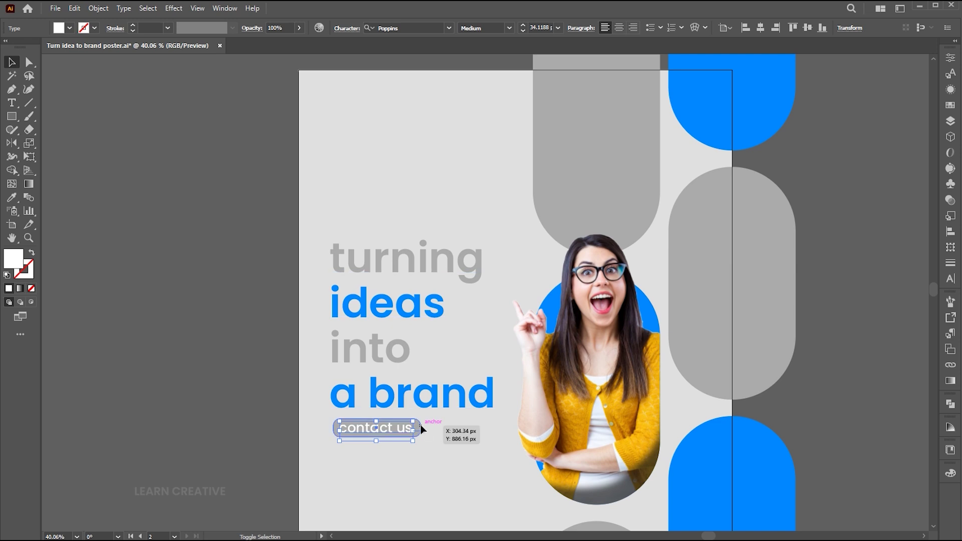
{"action": "left_click", "coordinate": [420, 426], "text": "shift"}
{"action": "left_click_drag", "start_coordinate": [396, 432], "coordinate": [339, 226], "text": "alt"}
Replace the copied label's text with "05-10-2025" and shrink it to about 31.5 pt so it fits the bar.
{"action": "left_click", "coordinate": [440, 229]}
{"action": "key", "text": "t"}
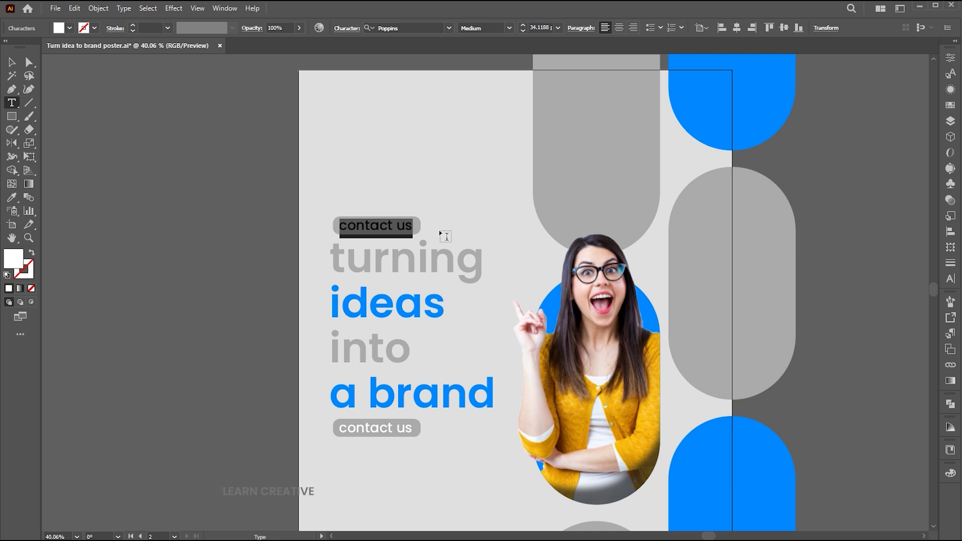
{"action": "type", "text": "05-10"}
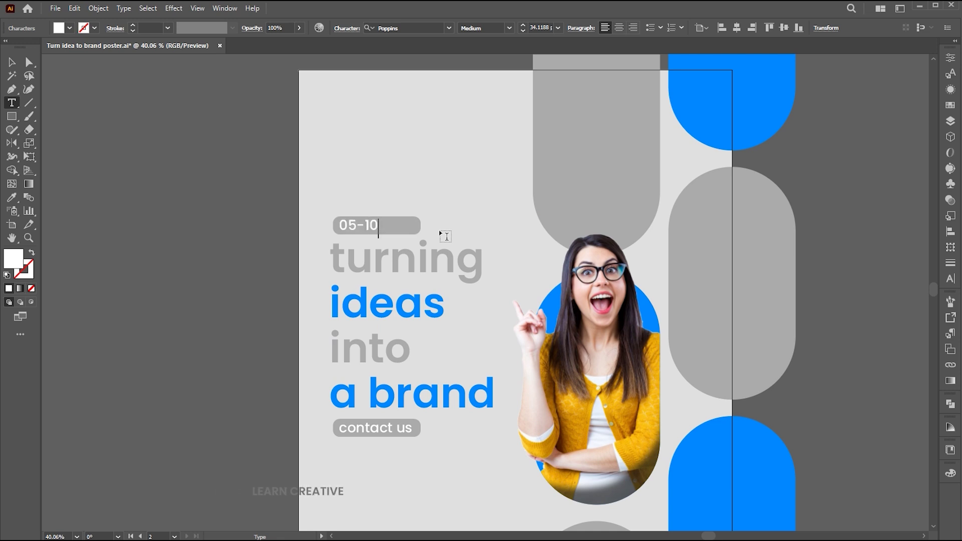
{"action": "type", "text": "-2025"}
{"action": "key", "text": "Escape"}
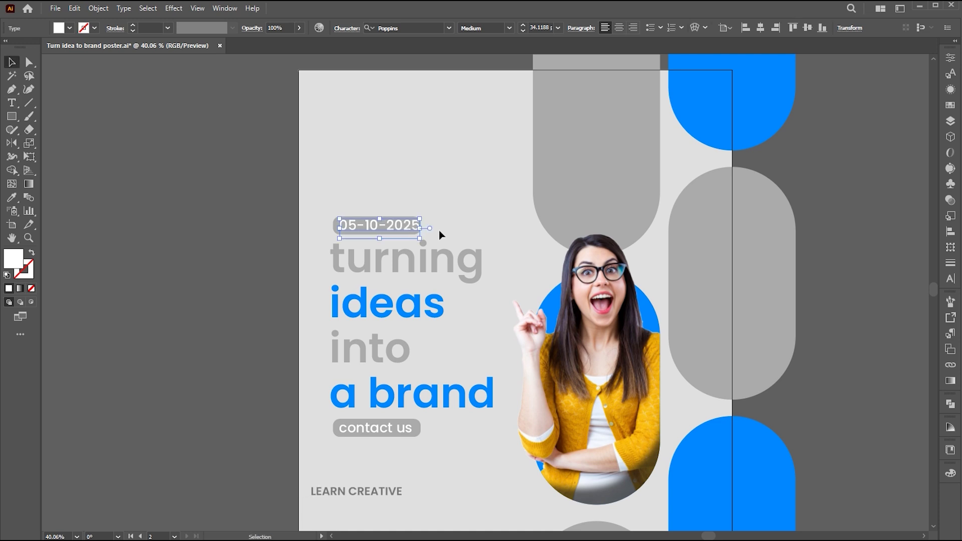
{"action": "left_click_drag", "start_coordinate": [405, 222], "coordinate": [400, 225]}
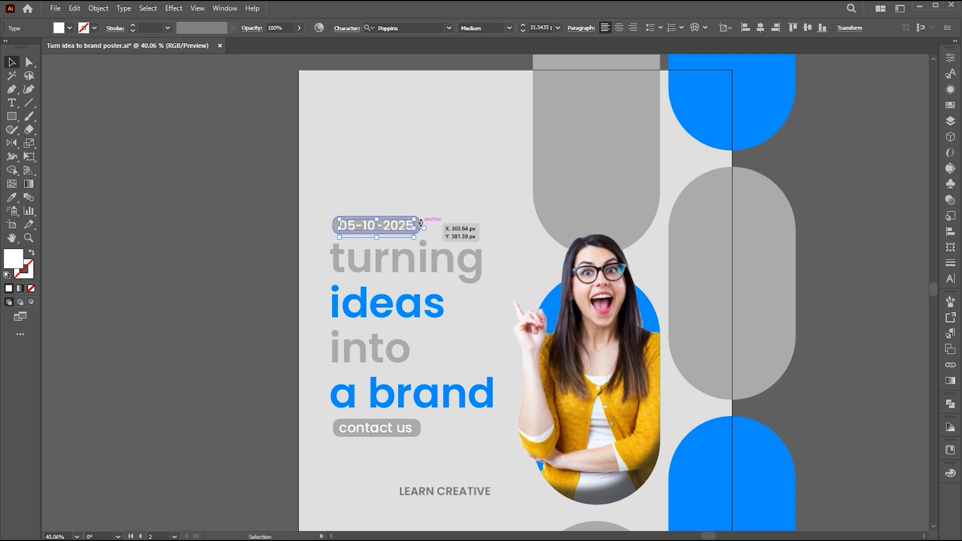
Recolour the date's bar with the blue sampled from the word "ideas", and deselect everything.
{"action": "left_click", "coordinate": [420, 223]}
{"action": "key", "text": "i"}
{"action": "left_click", "coordinate": [420, 298]}
{"action": "key", "text": "v"}
{"action": "key", "text": "ctrl+shift+a"}
{"action": "key", "text": "ctrl+minus"}
{"action": "left_click_drag", "start_coordinate": [770, 331], "coordinate": [757, 315]}
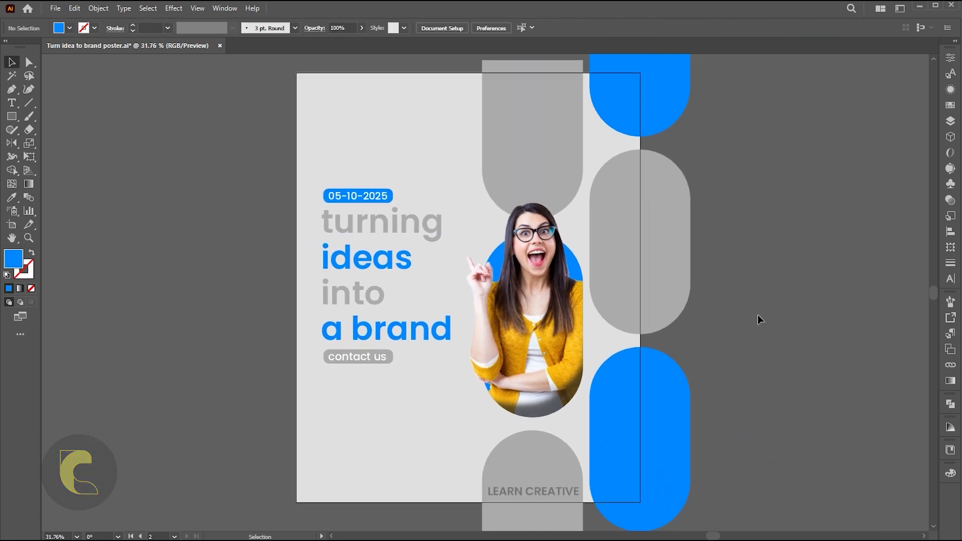
Add a placeholder paragraph in a text frame below the "contact us" label, formatted with 20 pt leading and Poppins Light.
{"action": "left_click", "coordinate": [11, 103]}
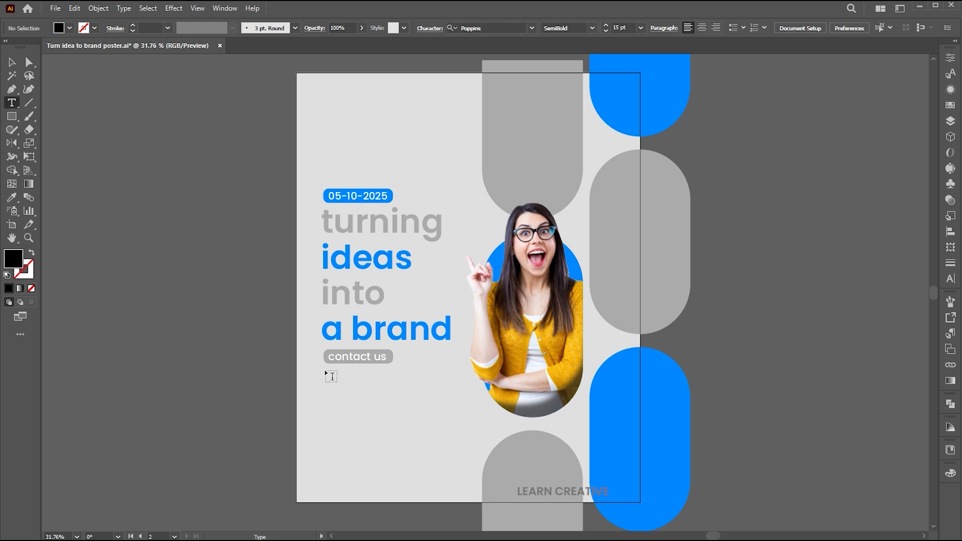
{"action": "left_click_drag", "start_coordinate": [325, 371], "coordinate": [473, 441]}
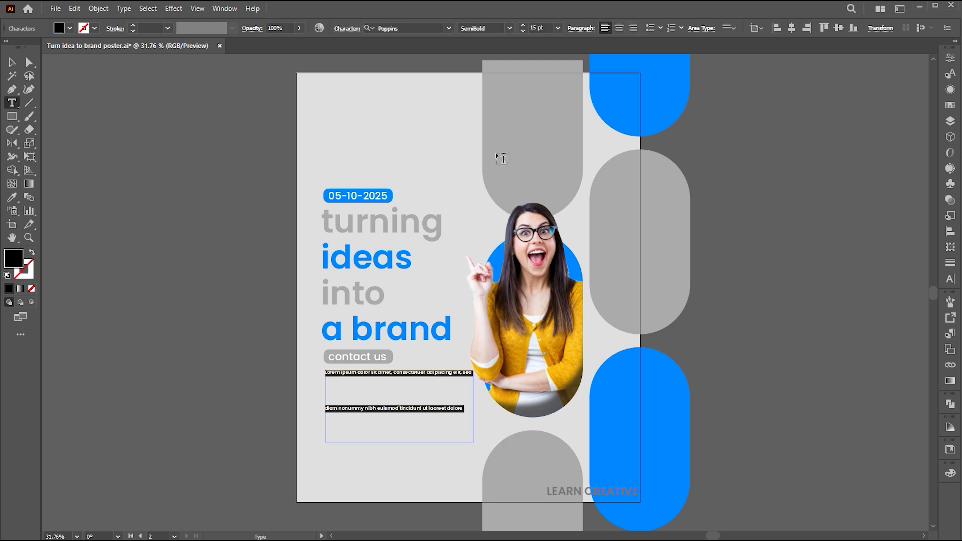
{"action": "left_click", "coordinate": [951, 279]}
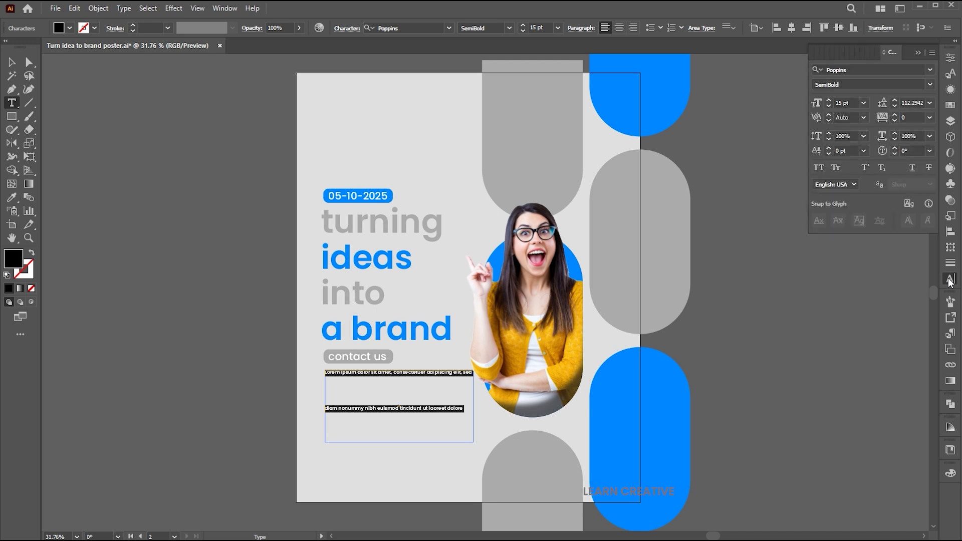
{"action": "left_click", "coordinate": [915, 101]}
{"action": "type", "text": "20"}
{"action": "key", "text": "Return"}
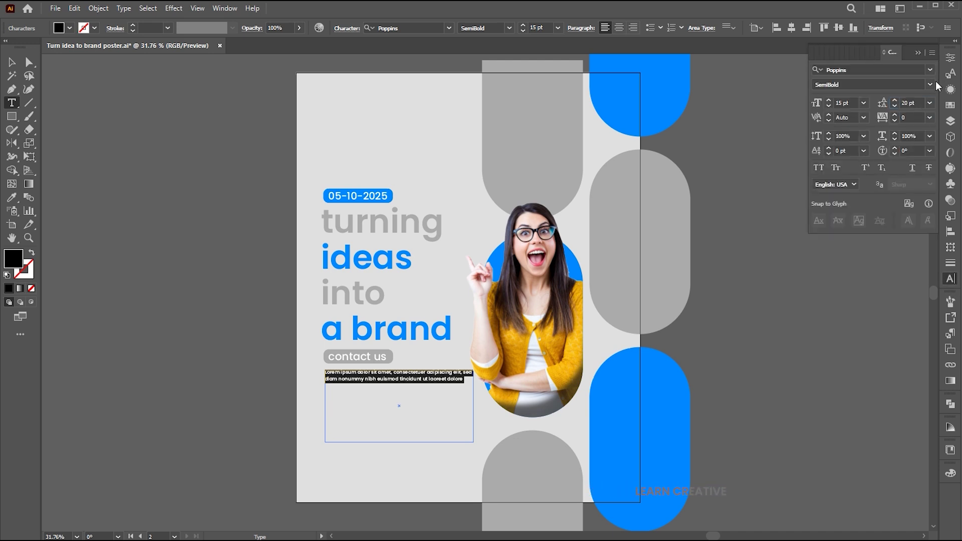
{"action": "left_click", "coordinate": [931, 84]}
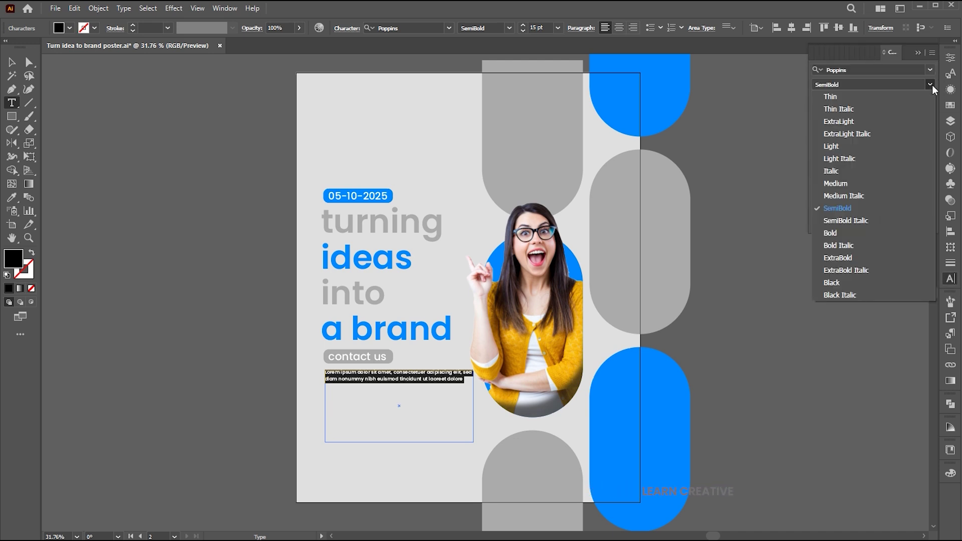
{"action": "left_click", "coordinate": [852, 150]}
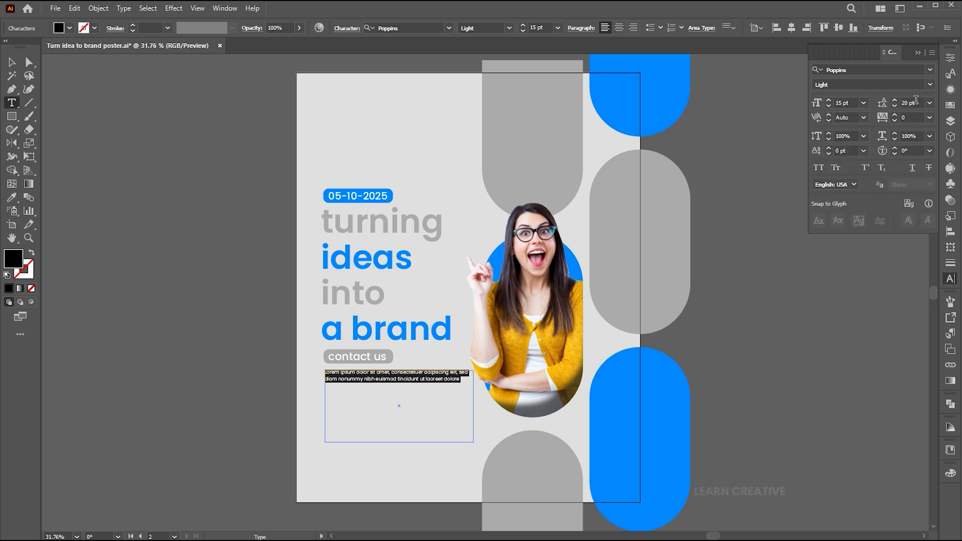
{"action": "left_click", "coordinate": [918, 53]}
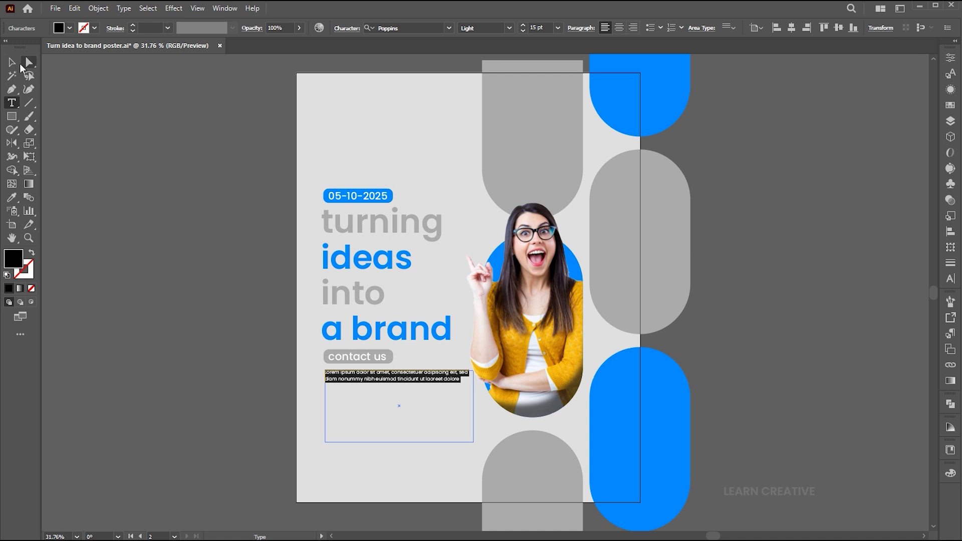
Narrow the placeholder paragraph's frame so it clears the woman's photo, and nudge it down slightly.
{"action": "key", "text": "Escape"}
{"action": "left_click_drag", "start_coordinate": [473, 407], "coordinate": [460, 407]}
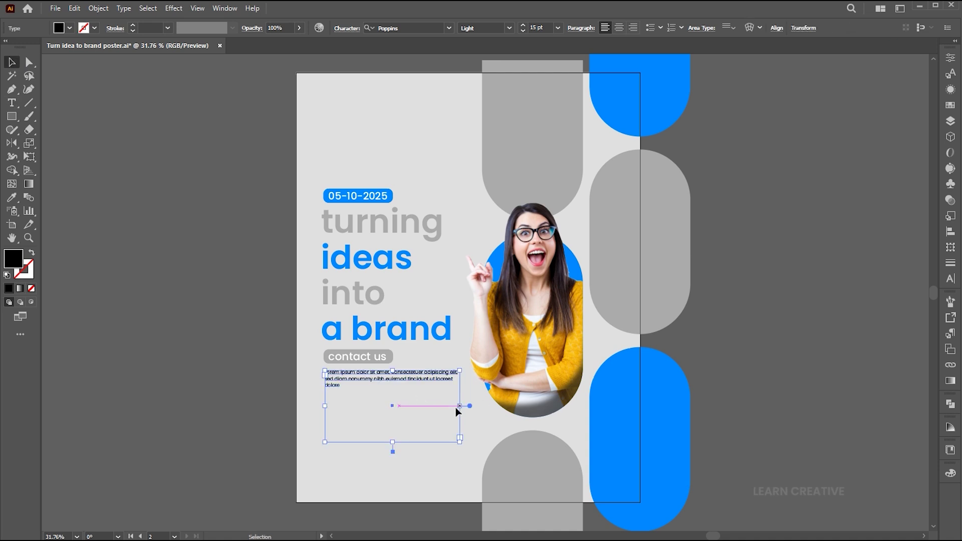
{"action": "key", "text": "shift+Down"}
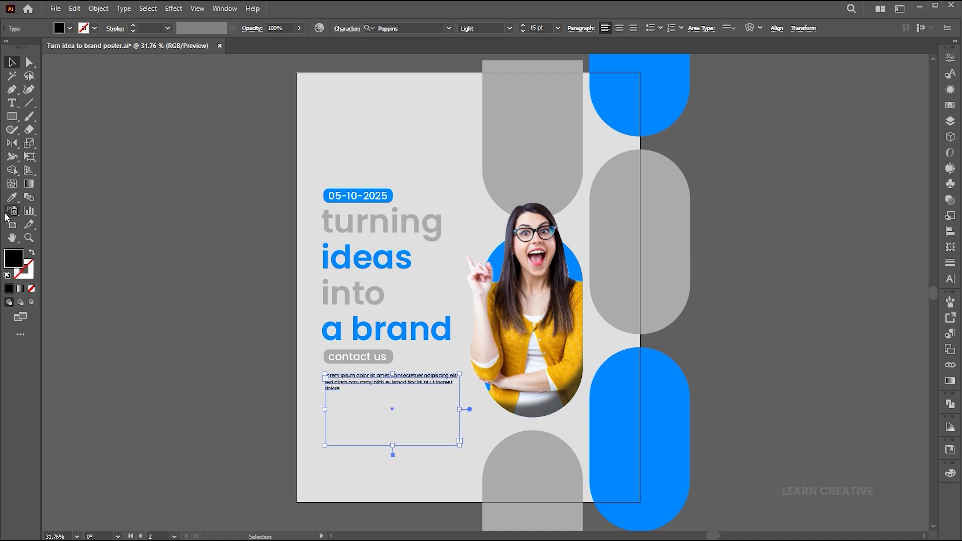
Recolour the paragraph with the grey sampled from the word "into" and shorten its frame to fit the text.
{"action": "left_click", "coordinate": [11, 197]}
{"action": "left_click", "coordinate": [348, 294]}
{"action": "left_click", "coordinate": [7, 63]}
{"action": "left_click_drag", "start_coordinate": [393, 445], "coordinate": [392, 405]}
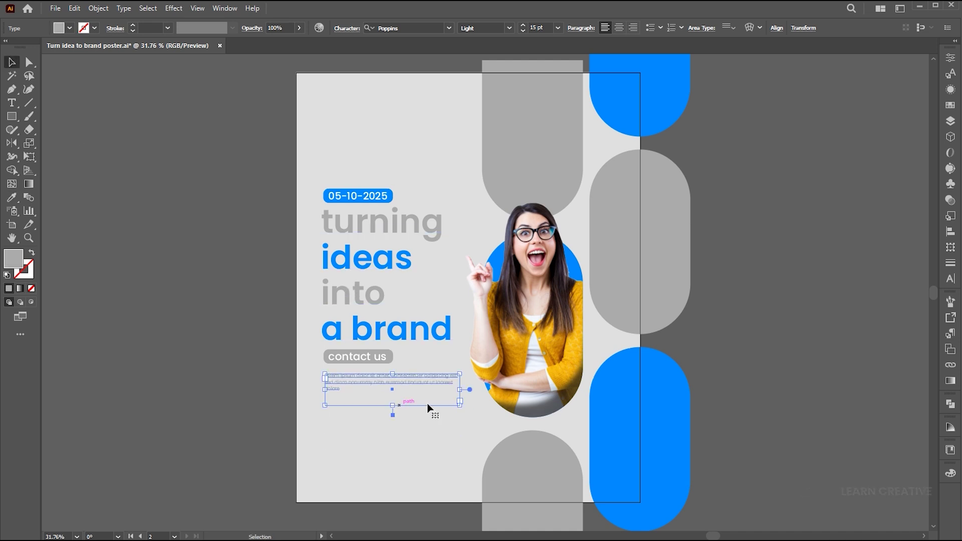
{"action": "left_click", "coordinate": [750, 375]}
Move the "learn creative" logo onto the poster's upper-left corner, bring it to the front, and deselect it.
{"action": "scroll", "coordinate": [306, 176], "scroll_direction": "up", "scroll_amount": 5}
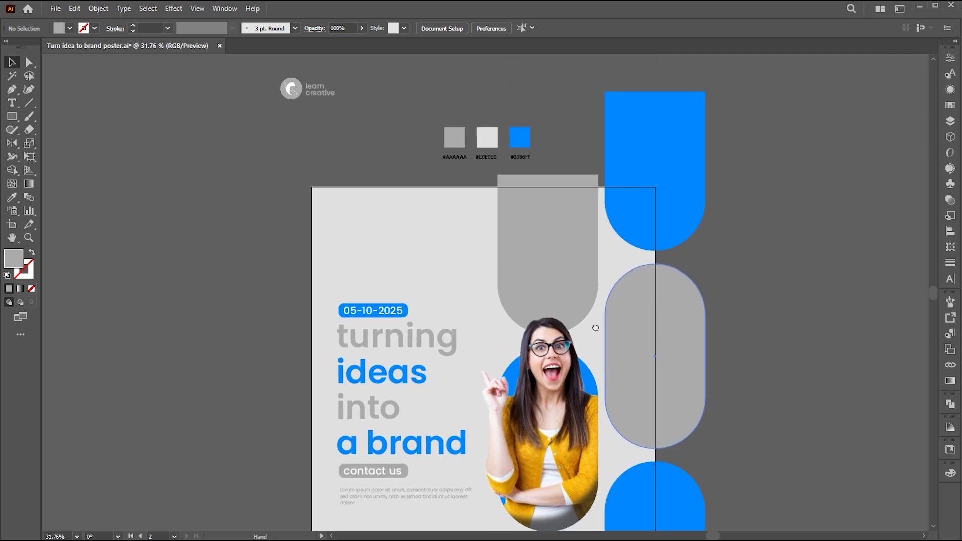
{"action": "left_click", "coordinate": [305, 155]}
{"action": "left_click_drag", "start_coordinate": [321, 151], "coordinate": [386, 278]}
{"action": "right_click", "coordinate": [387, 278]}
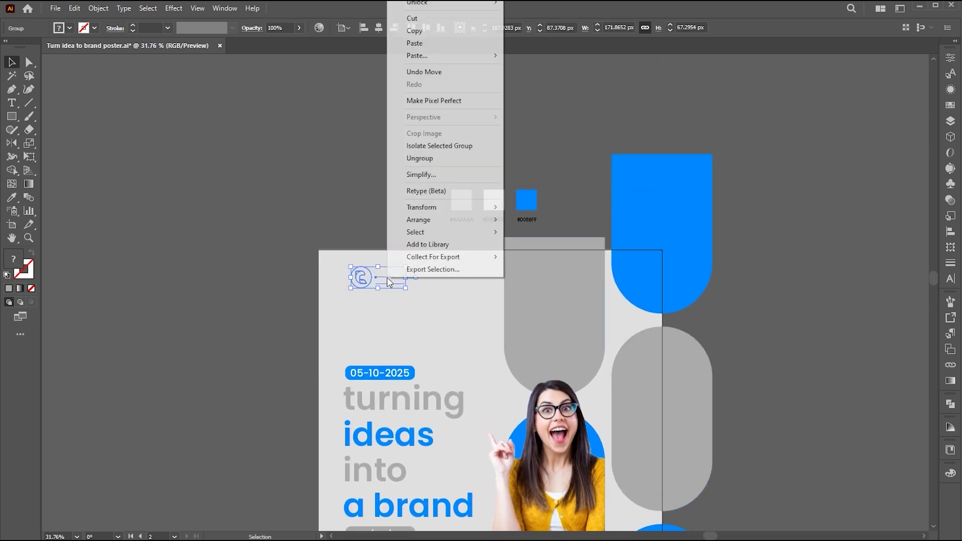
{"action": "mouse_move", "coordinate": [492, 226]}
{"action": "left_click", "coordinate": [541, 219]}
{"action": "left_click_drag", "start_coordinate": [387, 279], "coordinate": [383, 284]}
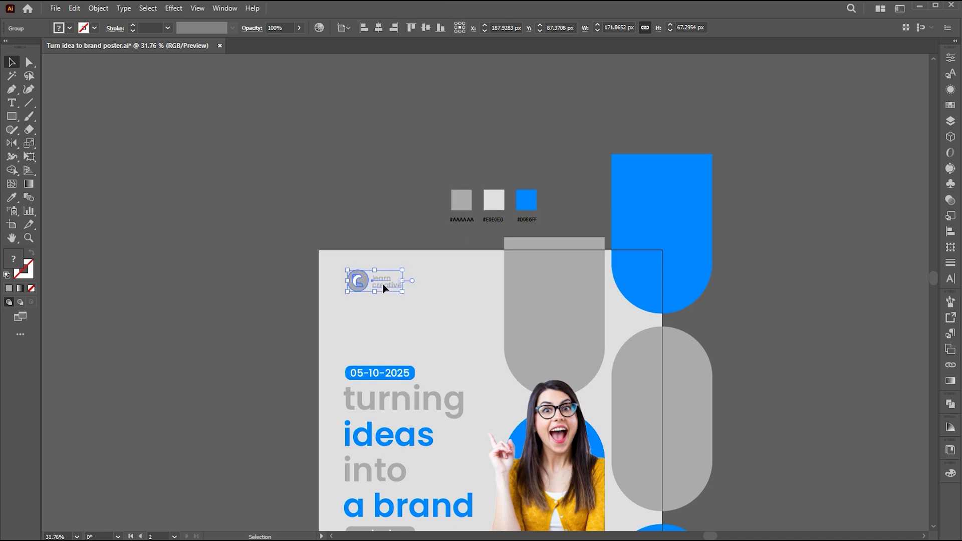
{"action": "key", "text": "z"}
{"action": "scroll", "coordinate": [420, 288], "scroll_direction": "down", "scroll_amount": 1}
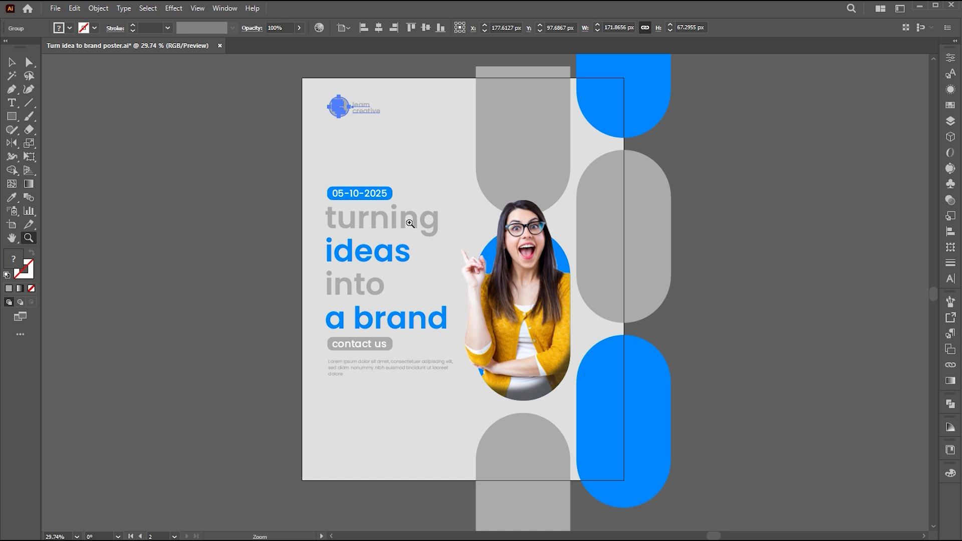
{"action": "key", "text": "v"}
{"action": "left_click", "coordinate": [757, 220]}
Draw a grey rectangle about 403 × 76 px against the poster's left edge near the bottom.
{"action": "scroll", "coordinate": [731, 204], "scroll_direction": "up", "scroll_amount": 1}
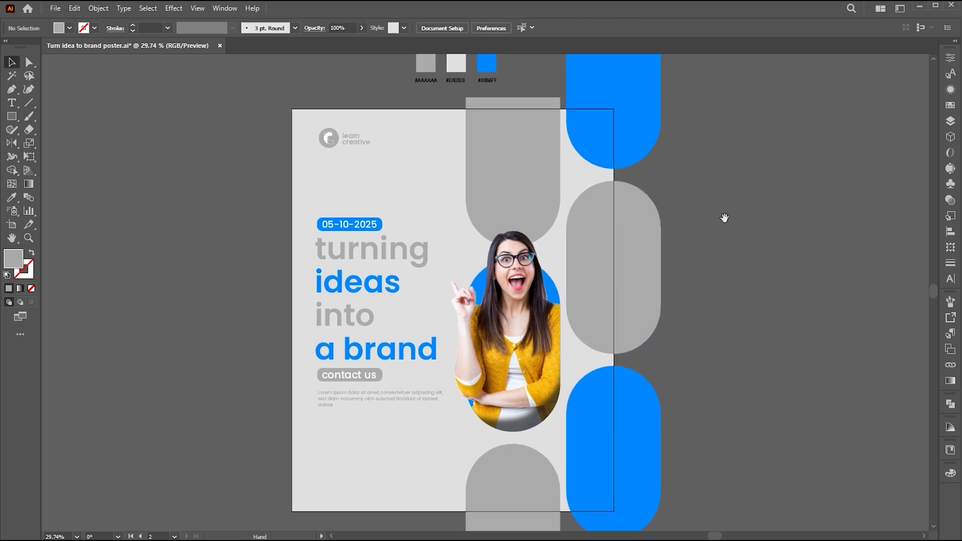
{"action": "key", "text": "z"}
{"action": "scroll", "coordinate": [612, 275], "scroll_direction": "up", "scroll_amount": 1}
{"action": "scroll", "coordinate": [703, 323], "scroll_direction": "down", "scroll_amount": 1}
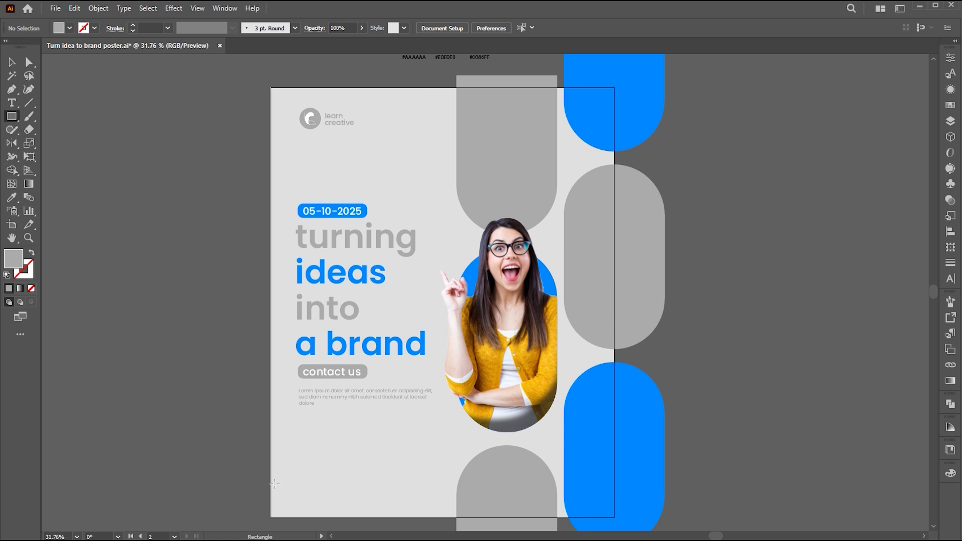
{"action": "left_click_drag", "start_coordinate": [270, 479], "coordinate": [399, 503]}
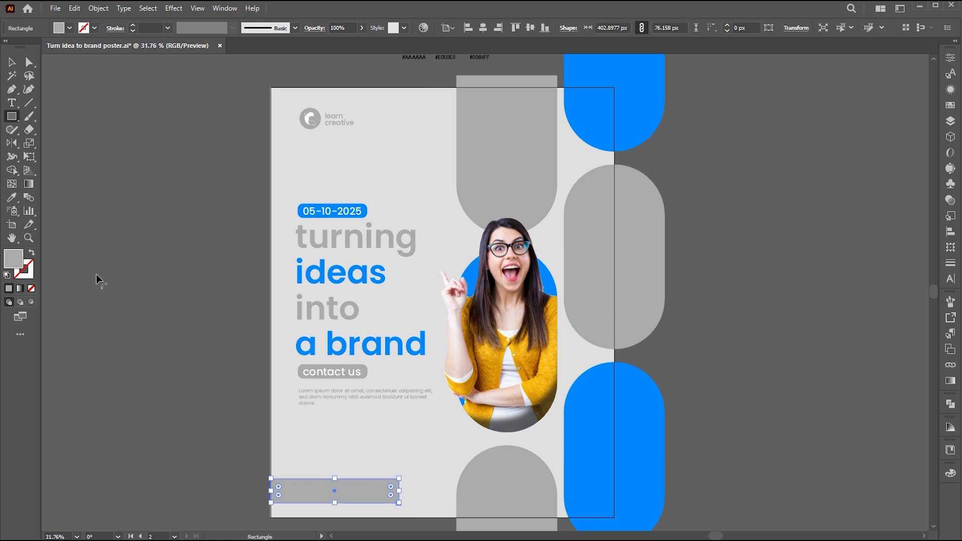
Fill the rectangle with a linear gradient, both stops in the poster's blue and the first stop at 0% opacity.
{"action": "left_click", "coordinate": [20, 289]}
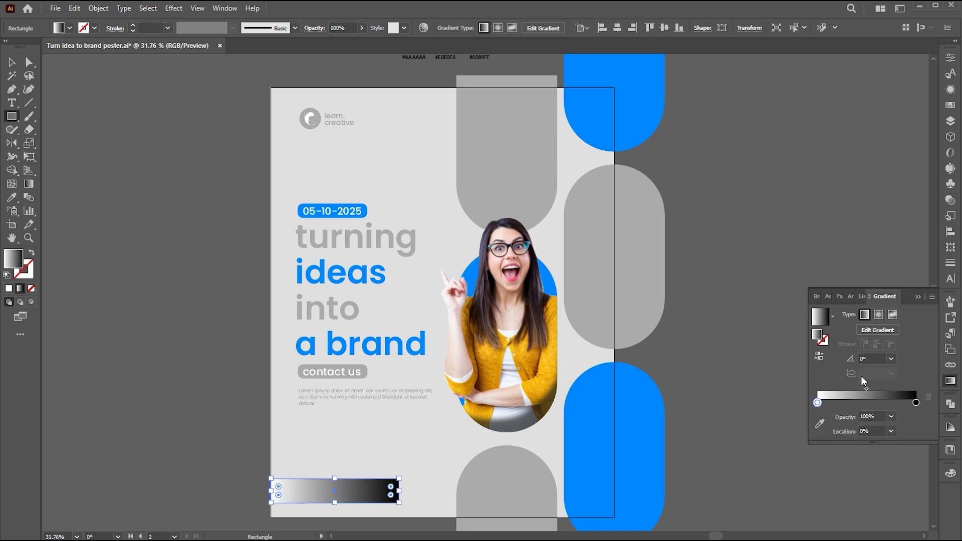
{"action": "left_click", "coordinate": [12, 198]}
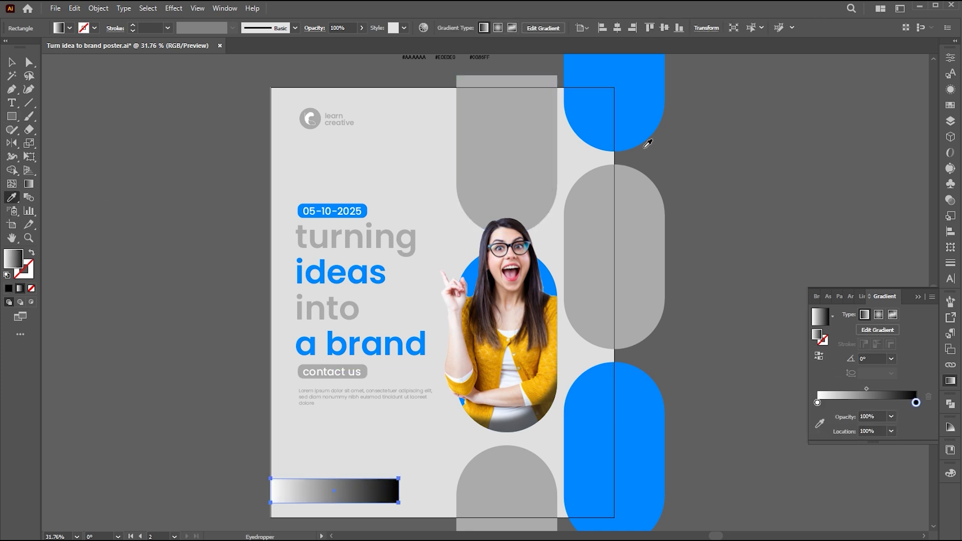
{"action": "left_click", "coordinate": [586, 128], "text": "shift"}
{"action": "left_click", "coordinate": [817, 403]}
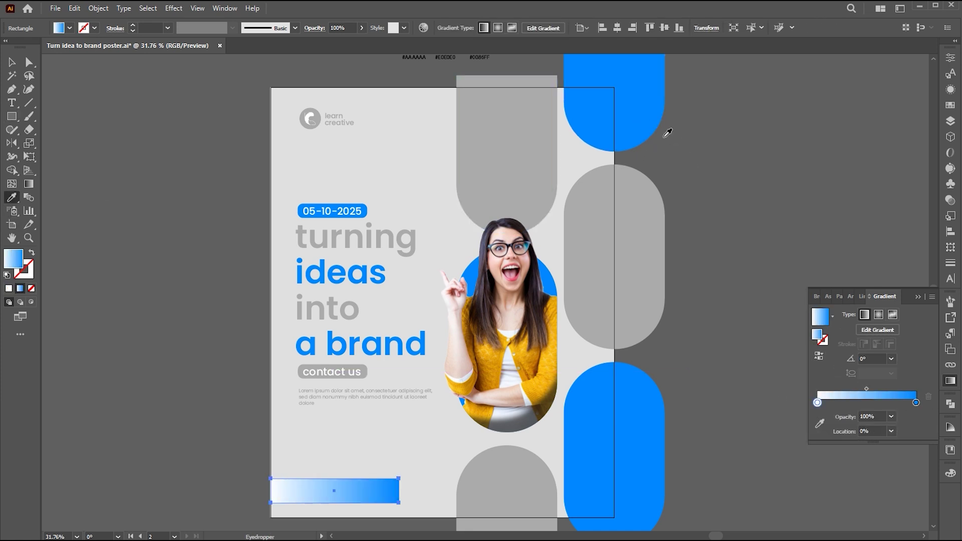
{"action": "left_click", "coordinate": [639, 106], "text": "shift"}
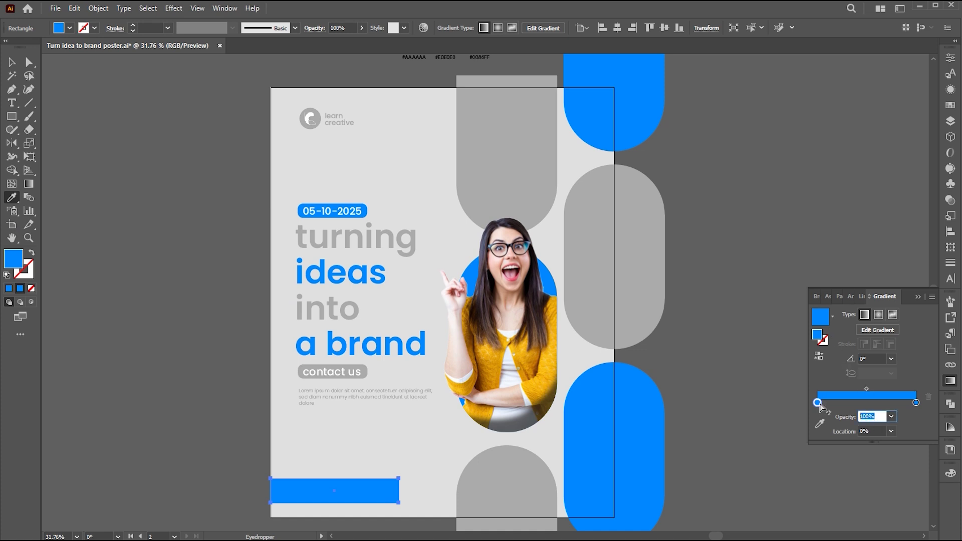
{"action": "key", "text": "Return"}
Redirect the bar's gradient so the blue fades out towards its right end, and move the bar up slightly.
{"action": "left_click", "coordinate": [9, 64]}
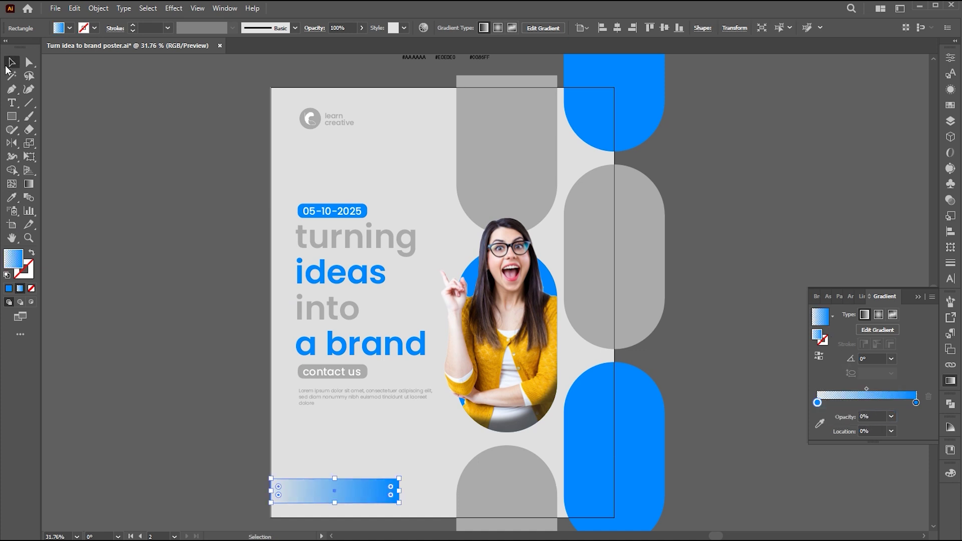
{"action": "key", "text": "g"}
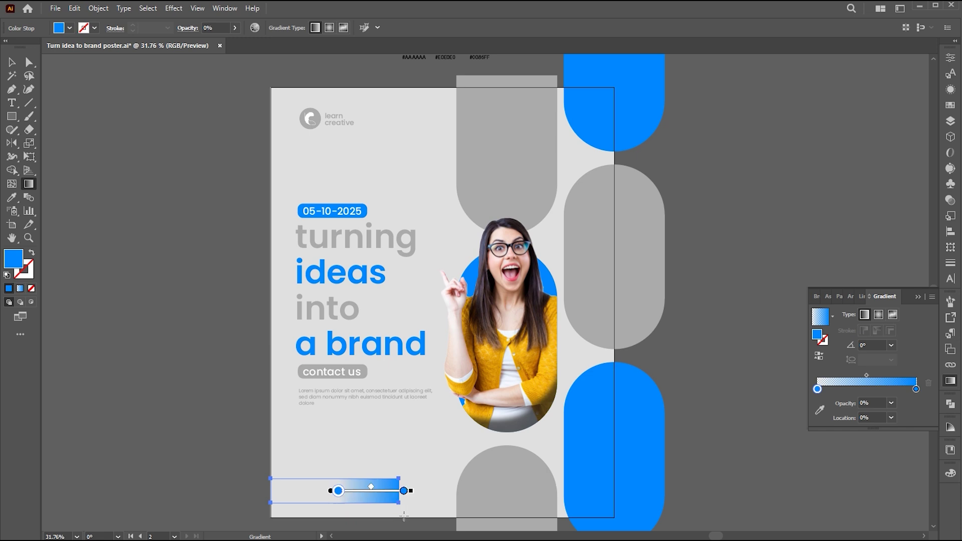
{"action": "left_click_drag", "start_coordinate": [389, 515], "coordinate": [307, 517]}
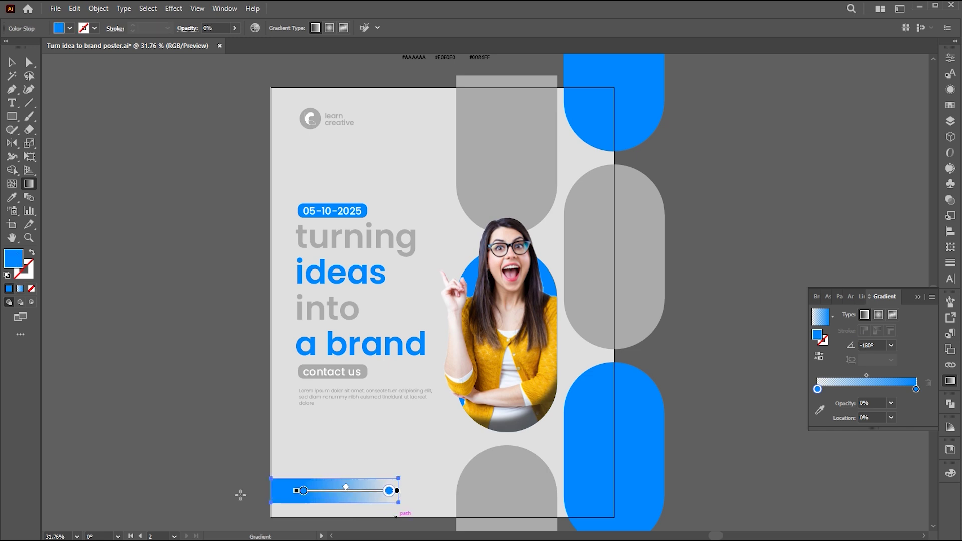
{"action": "key", "text": "v"}
{"action": "left_click", "coordinate": [336, 483]}
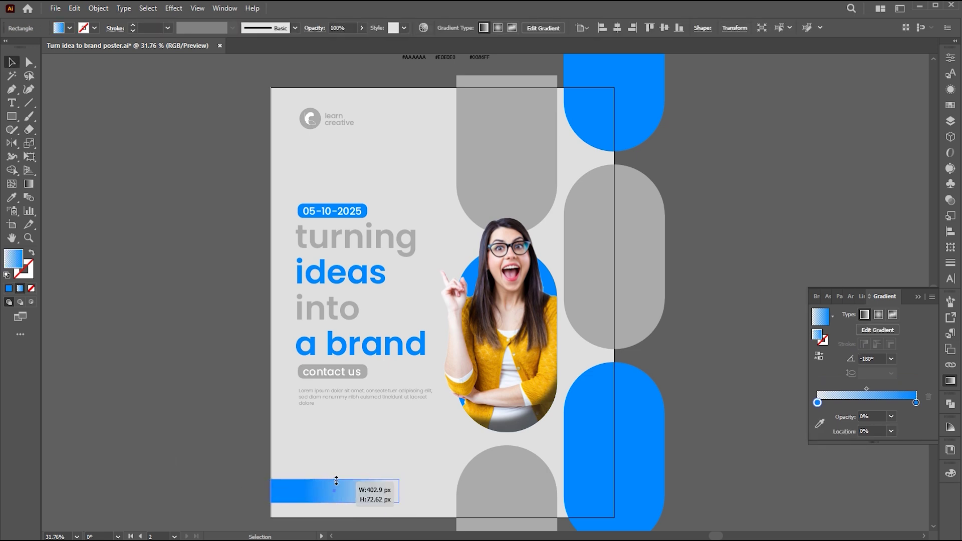
{"action": "left_click_drag", "start_coordinate": [356, 494], "coordinate": [356, 489]}
Place the linked image 5588278 over the gradient bar and shrink it to about 173 × 173 px.
{"action": "left_click", "coordinate": [57, 9]}
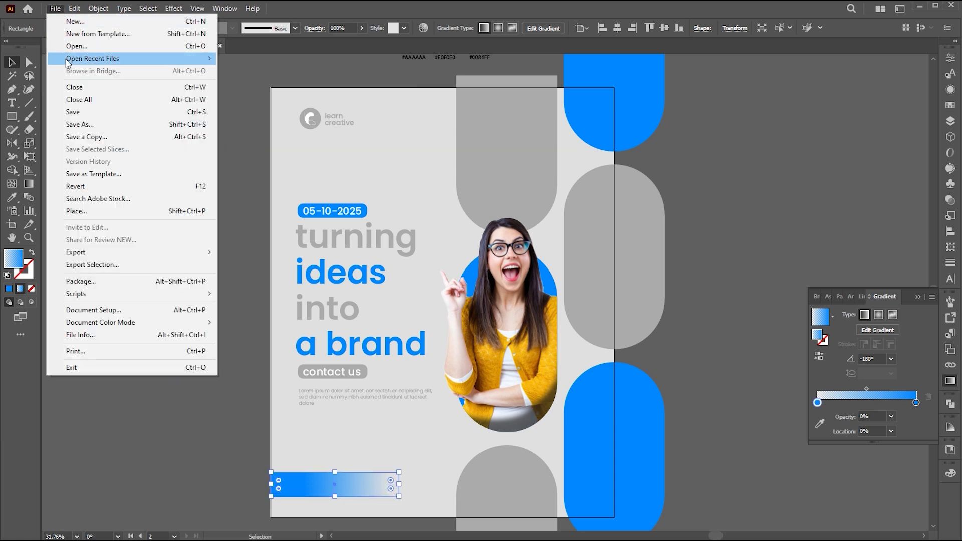
{"action": "left_click", "coordinate": [84, 216]}
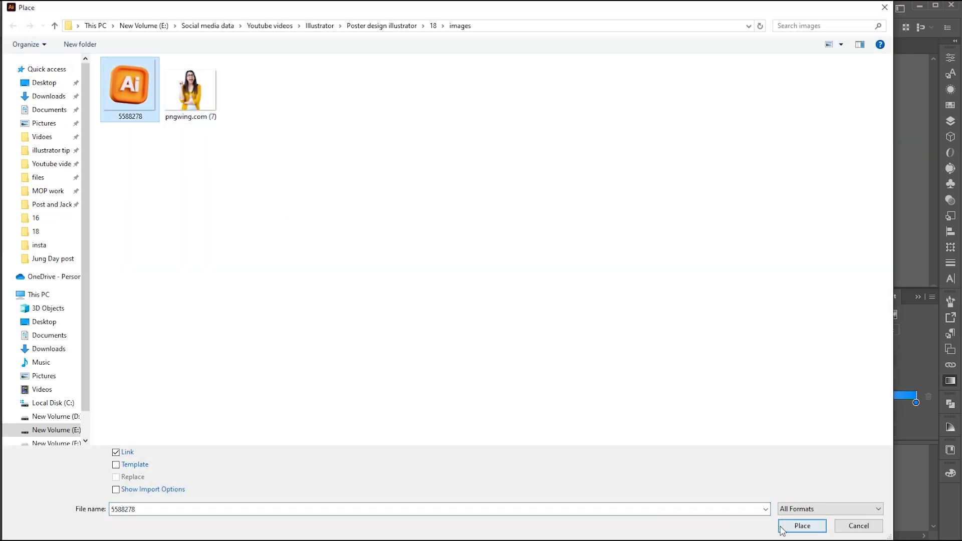
{"action": "left_click", "coordinate": [781, 528]}
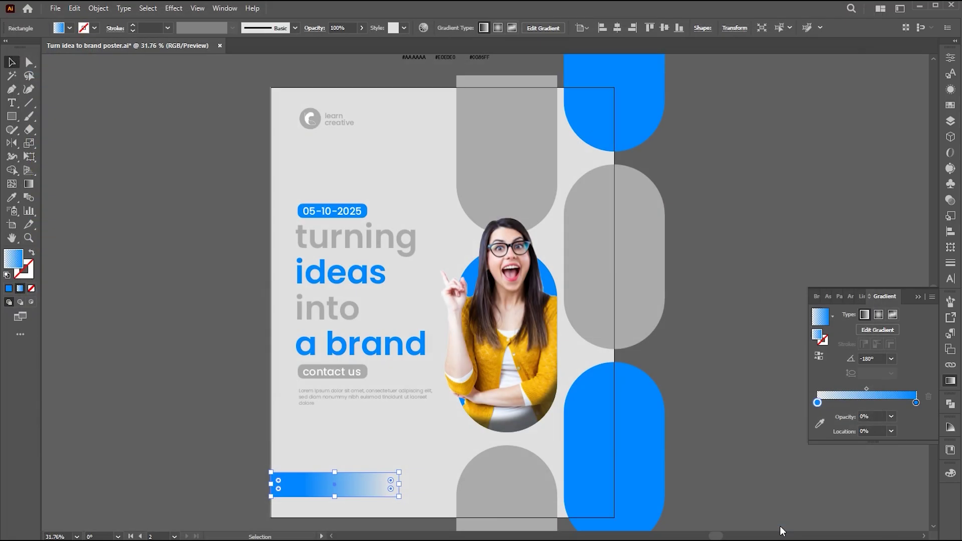
{"action": "left_click_drag", "start_coordinate": [380, 498], "coordinate": [343, 475]}
{"action": "left_click_drag", "start_coordinate": [372, 446], "coordinate": [367, 454]}
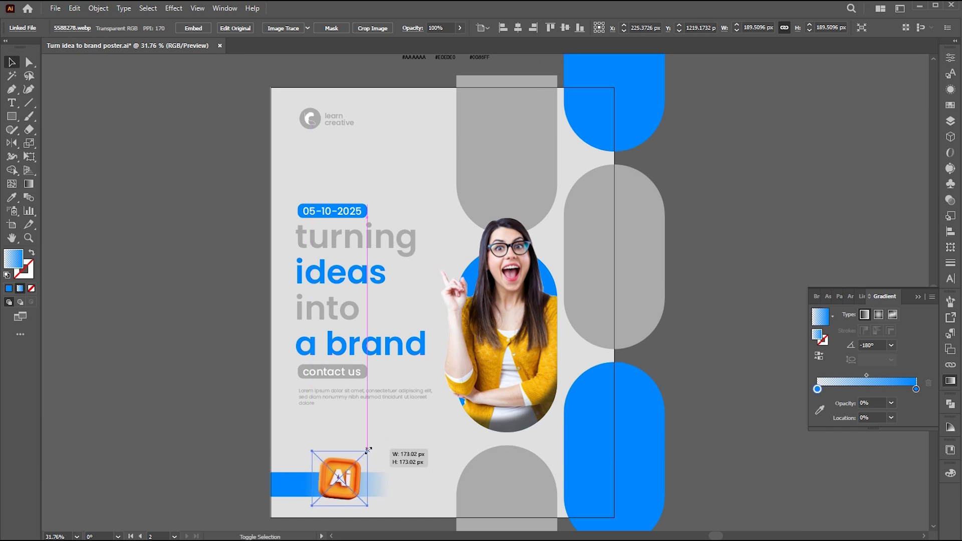
{"action": "mouse_move", "coordinate": [285, 485]}
{"action": "left_mouse_down"}
{"action": "mouse_move", "coordinate": [285, 476]}
{"action": "mouse_move", "coordinate": [342, 476]}
{"action": "mouse_move", "coordinate": [275, 499]}
{"action": "left_mouse_up"}
Shorten the bar's gradient so the blue fades out just right of the Ai icon, and deselect everything.
{"action": "left_click", "coordinate": [376, 480]}
{"action": "key", "text": "g"}
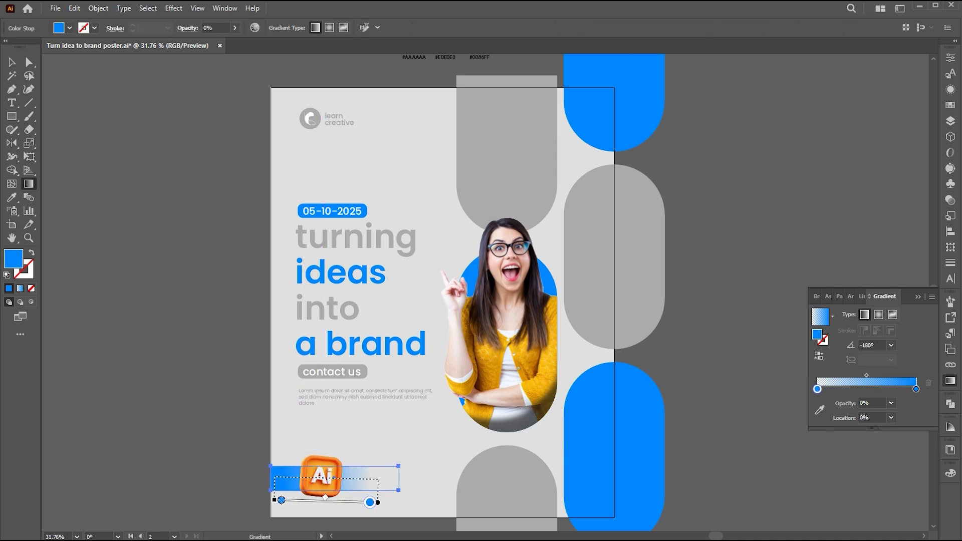
{"action": "key", "text": "v"}
{"action": "left_click", "coordinate": [210, 490]}
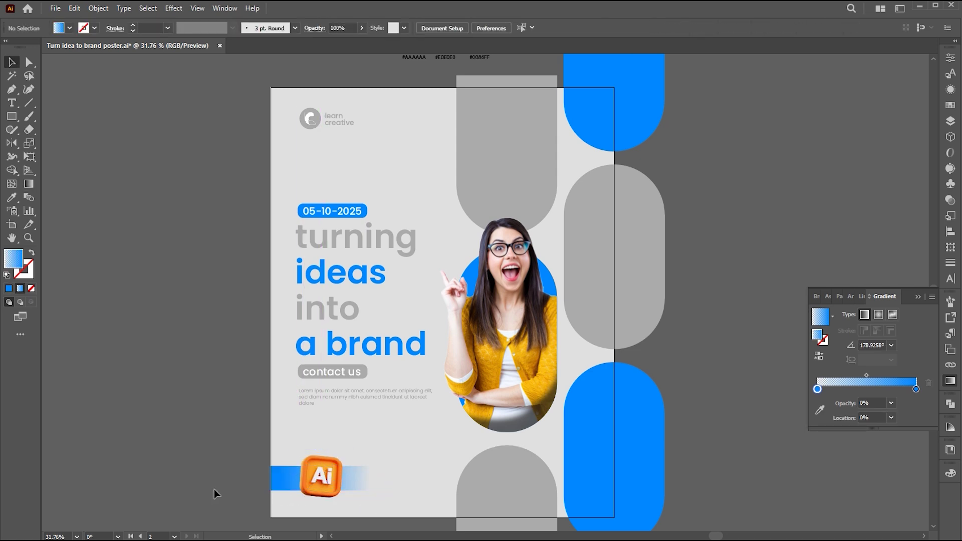
{"action": "left_click", "coordinate": [317, 486]}
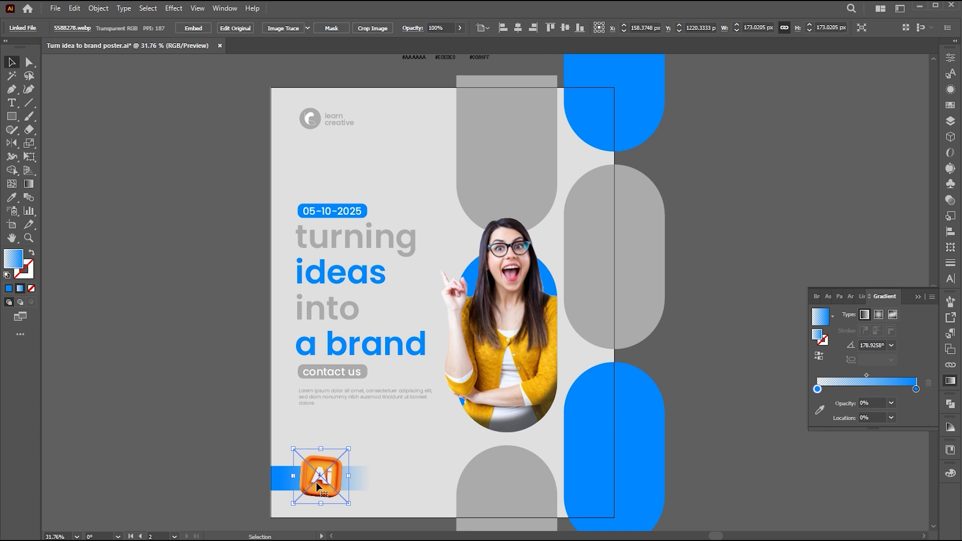
{"action": "left_click", "coordinate": [752, 224]}
Unlock all objects and bring the 1080 × 1350 px background rectangle to the front.
{"action": "left_click", "coordinate": [99, 8]}
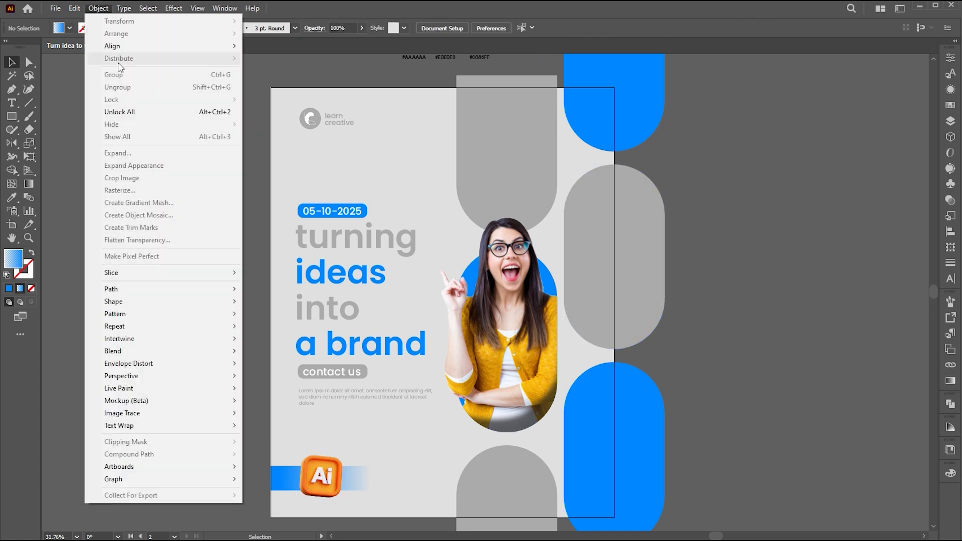
{"action": "left_click", "coordinate": [131, 111]}
{"action": "left_click", "coordinate": [136, 139]}
{"action": "left_click", "coordinate": [297, 155]}
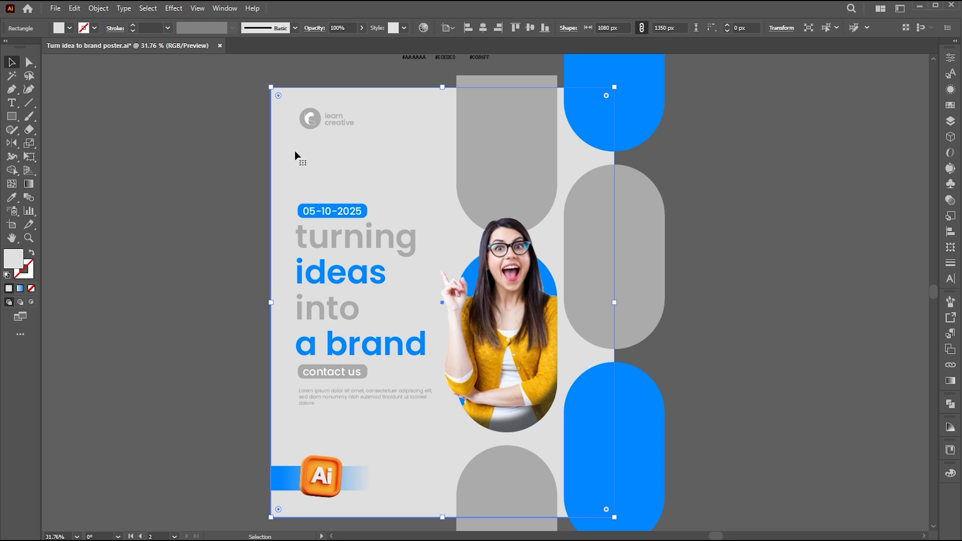
{"action": "key", "text": "ctrl+shift+bracketright"}
Select all the poster artwork together with the front background rectangle and make a clipping mask from them.
{"action": "left_click_drag", "start_coordinate": [761, 104], "coordinate": [331, 387]}
{"action": "left_click_drag", "start_coordinate": [227, 507], "coordinate": [225, 515]}
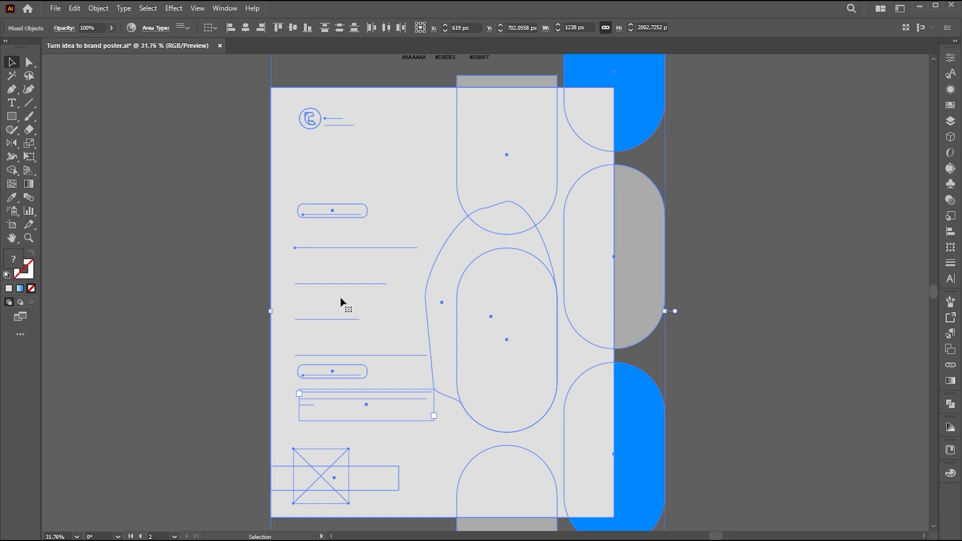
{"action": "right_click", "coordinate": [409, 190]}
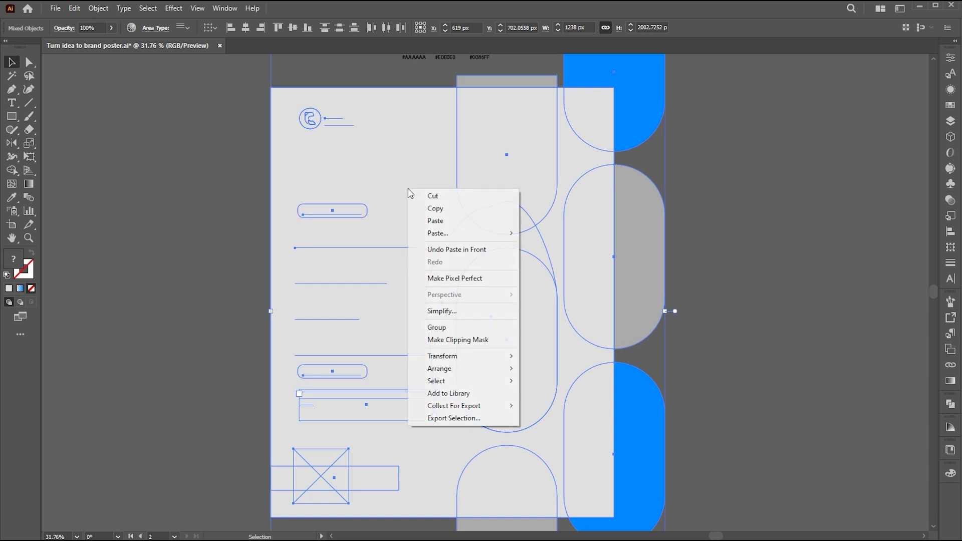
{"action": "left_click", "coordinate": [459, 340]}
{"action": "left_click", "coordinate": [771, 230]}
Duplicate the poster's artboard with its artwork, placing the copy beside the original on its right.
{"action": "left_click_drag", "start_coordinate": [736, 229], "coordinate": [668, 227]}
{"action": "left_click", "coordinate": [12, 230]}
{"action": "left_click_drag", "start_coordinate": [381, 351], "coordinate": [726, 351]}
{"action": "left_click_drag", "start_coordinate": [682, 297], "coordinate": [479, 295]}
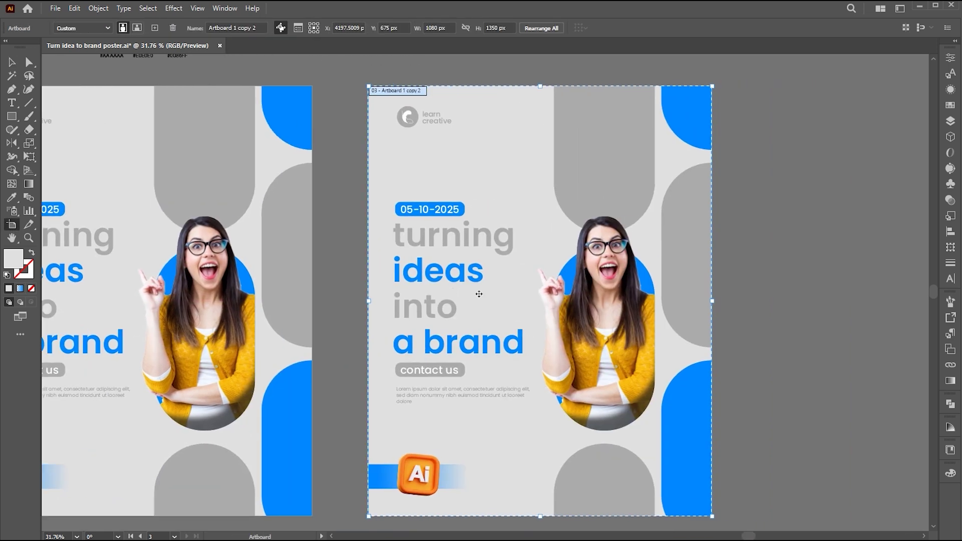
Recolor the duplicated poster's clip group with Recolor Artwork, shifting its blue accents to golden yellow, and deselect it.
{"action": "key", "text": "v"}
{"action": "left_click", "coordinate": [694, 246]}
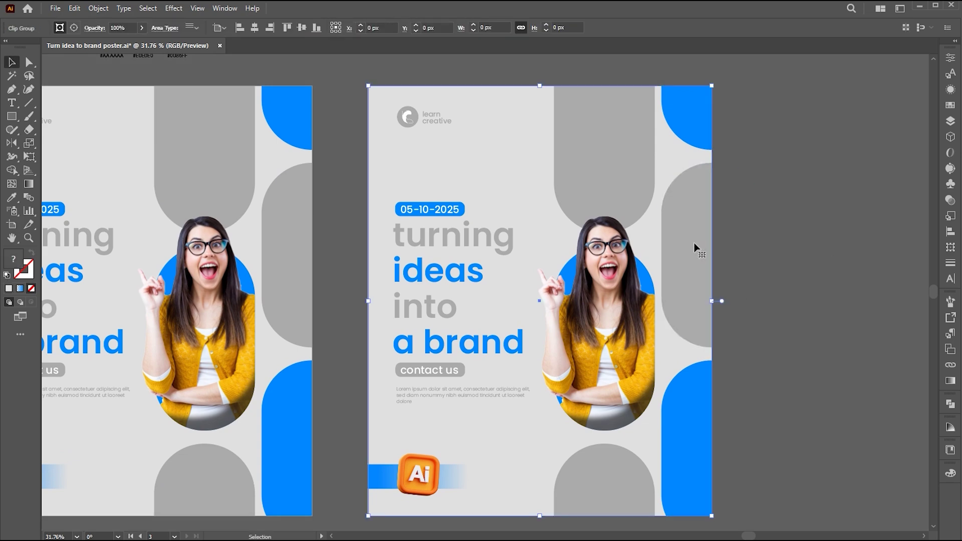
{"action": "left_click", "coordinate": [74, 9]}
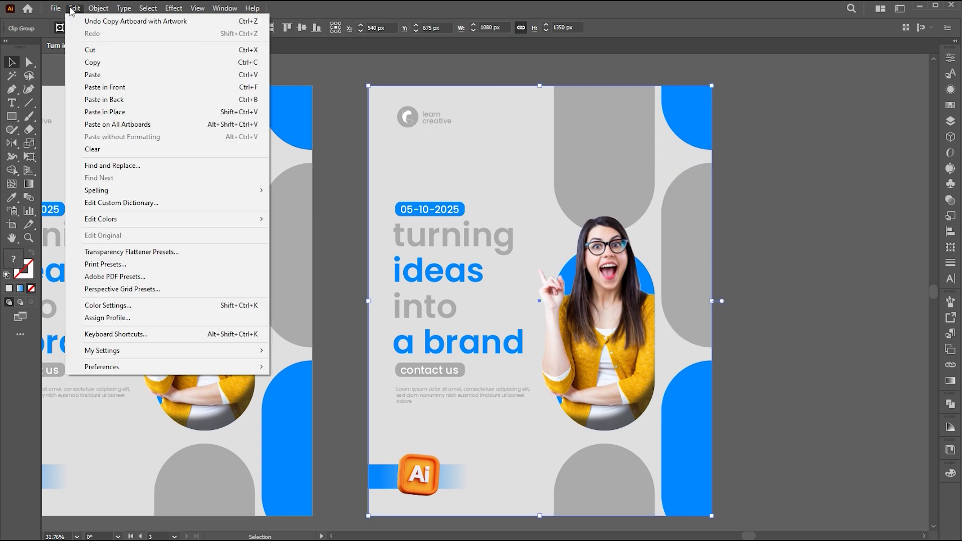
{"action": "mouse_move", "coordinate": [128, 220]}
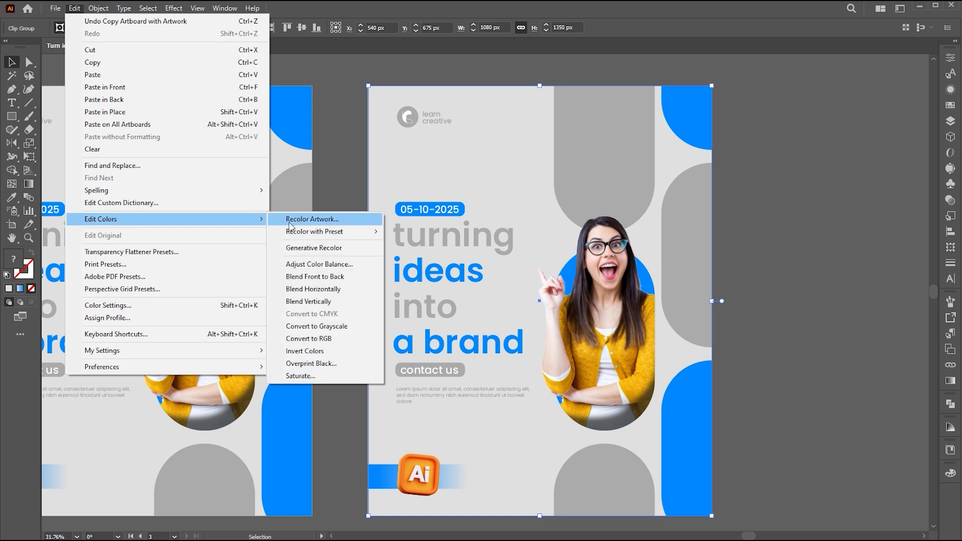
{"action": "left_click", "coordinate": [290, 220]}
{"action": "left_click_drag", "start_coordinate": [771, 338], "coordinate": [872, 312]}
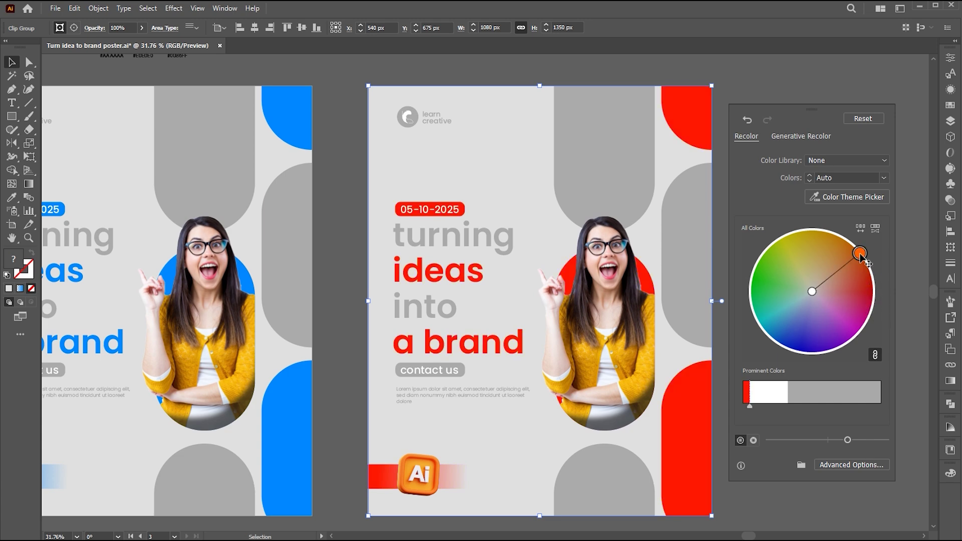
{"action": "left_click_drag", "start_coordinate": [855, 253], "coordinate": [824, 235]}
{"action": "left_click", "coordinate": [654, 62]}
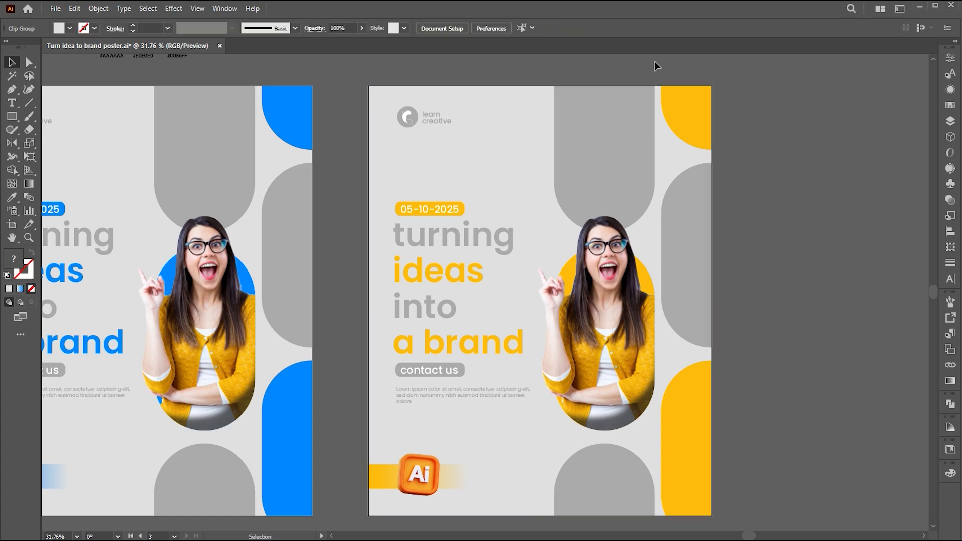